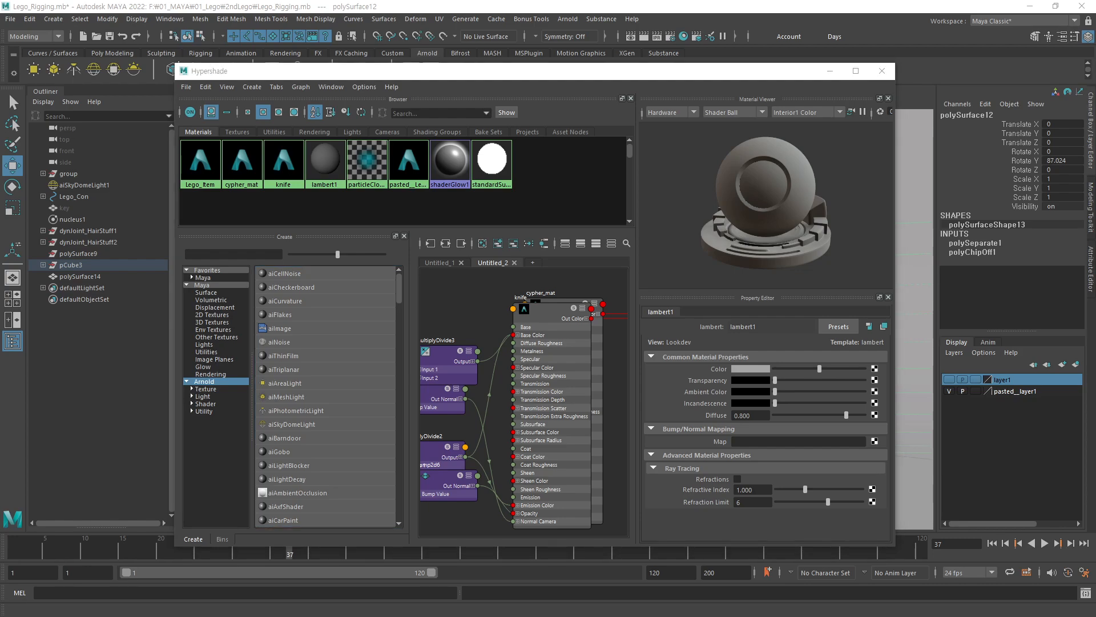
- Browse the Arnold nodes in the Hypershade's Create list down to aiStandardSurface
click(668, 74)
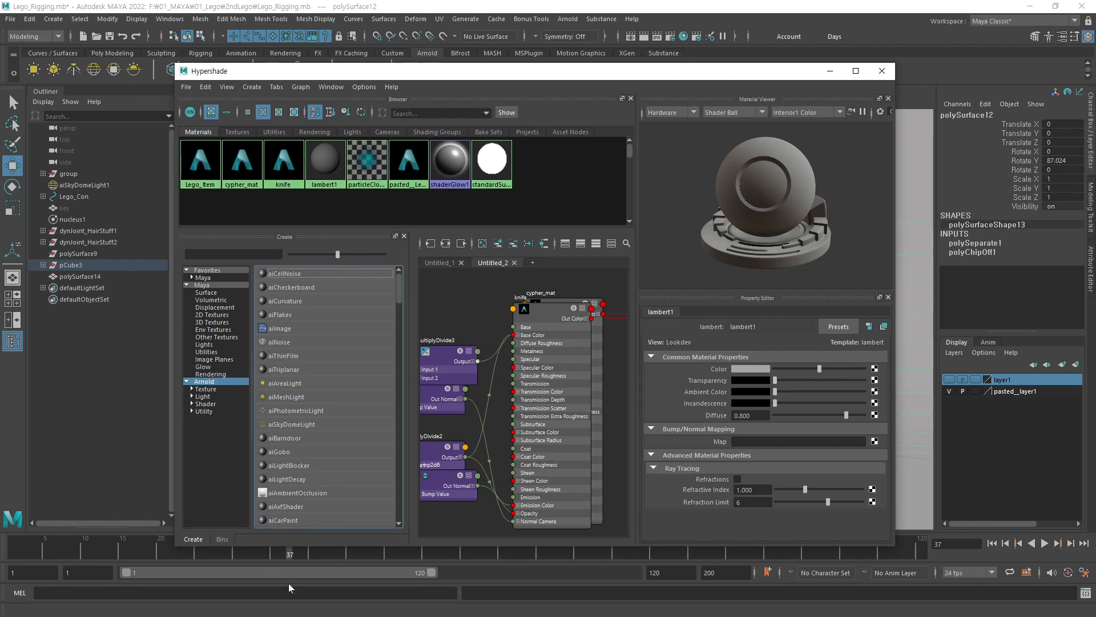
click(204, 382)
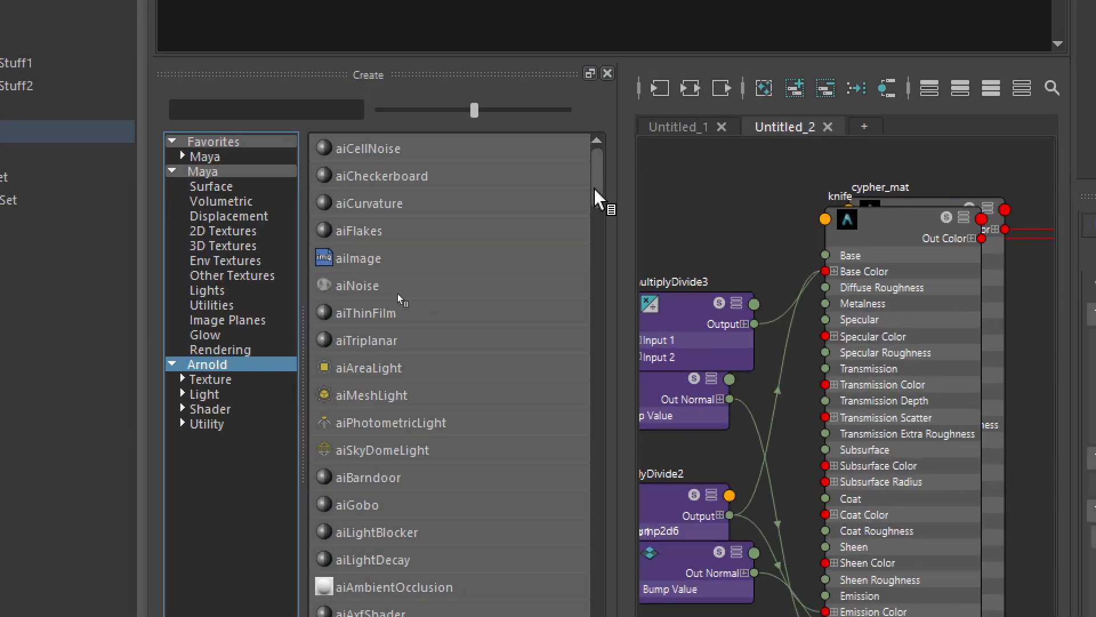
drag(595, 190, 603, 277)
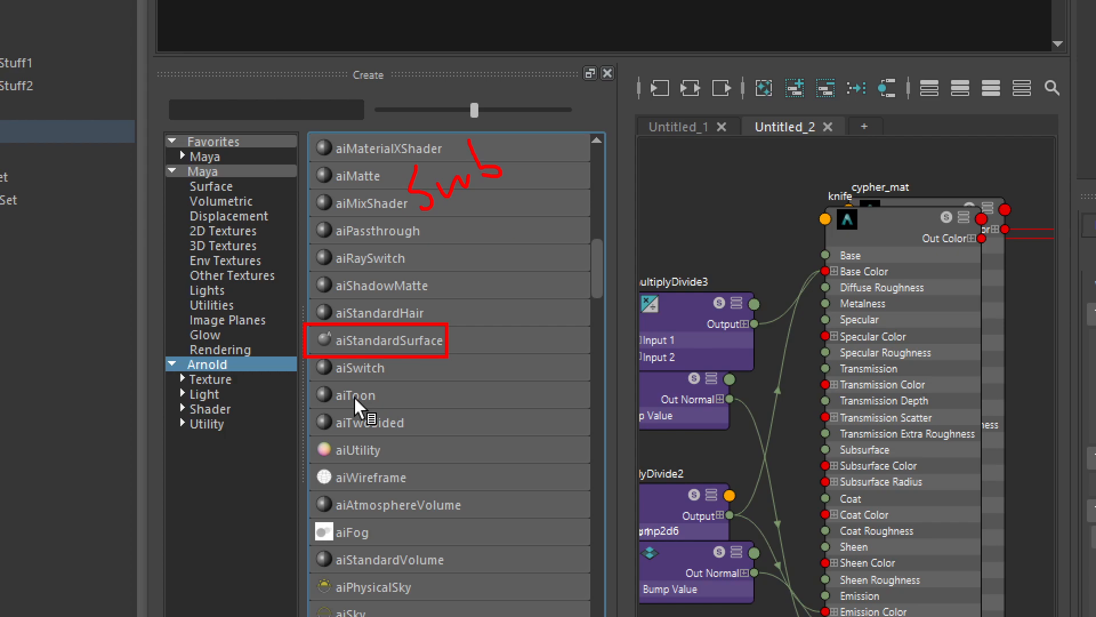
drag(447, 256, 462, 305)
mouse_move(449, 264)
mouse_down()
mouse_move(469, 260)
mouse_move(457, 278)
mouse_up()
mouse_move(479, 242)
mouse_down()
mouse_move(491, 284)
mouse_move(557, 229)
mouse_up()
mouse_move(543, 222)
mouse_down()
mouse_move(554, 259)
mouse_move(579, 227)
mouse_up()
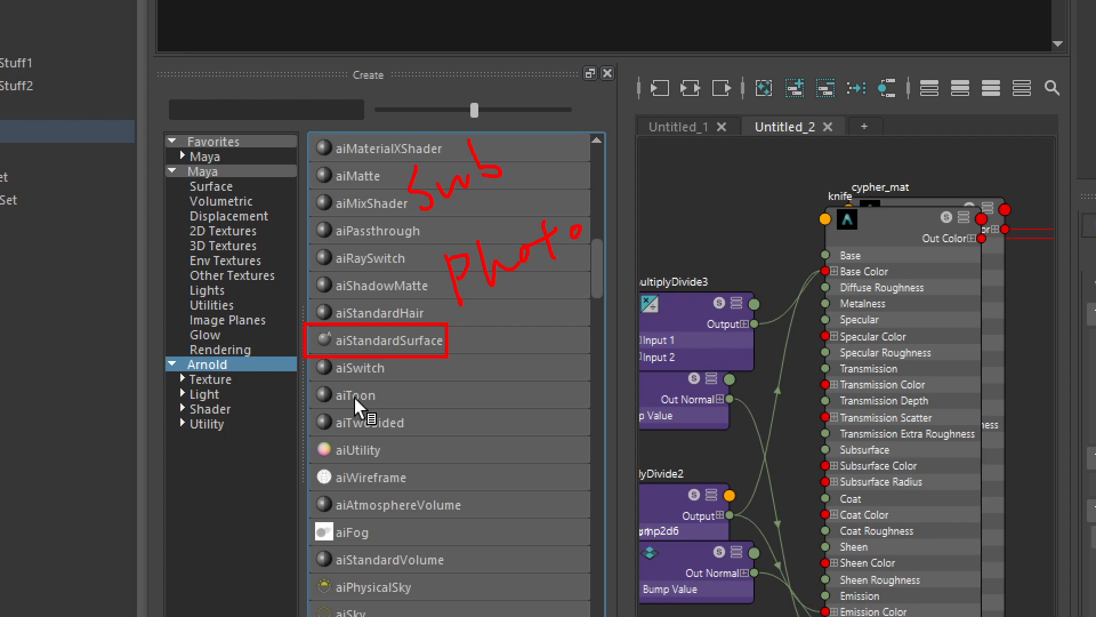
drag(524, 153, 604, 115)
drag(744, 83, 799, 94)
mouse_move(862, 36)
mouse_down()
mouse_move(852, 38)
mouse_move(857, 77)
mouse_up()
drag(839, 283, 896, 282)
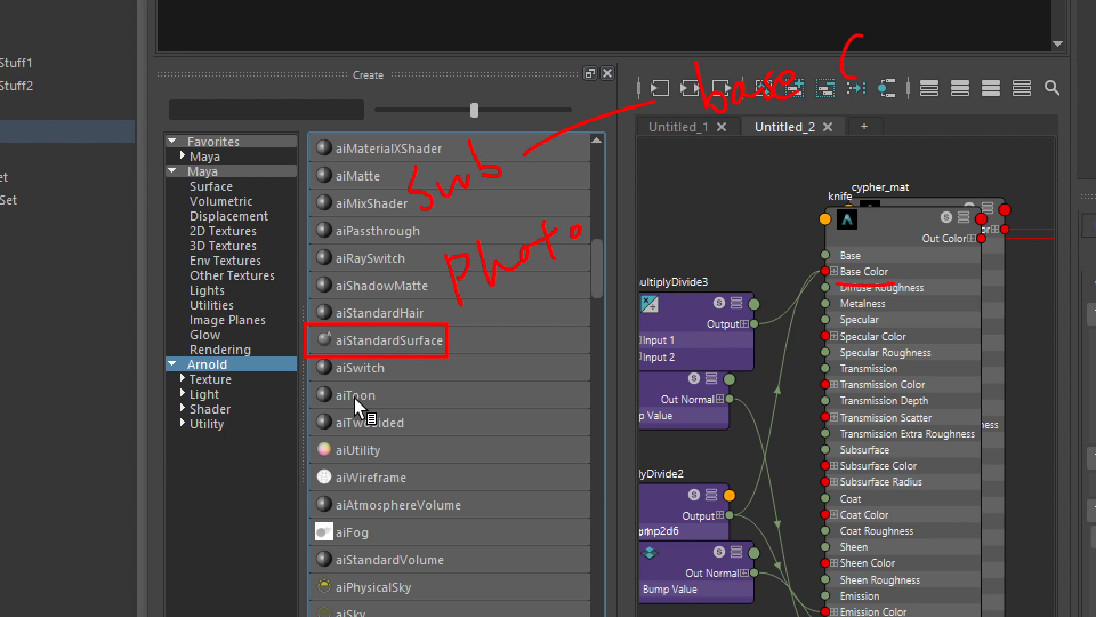
drag(866, 69, 873, 56)
mouse_move(892, 28)
mouse_down()
mouse_move(894, 58)
mouse_move(912, 47)
mouse_up()
mouse_move(937, 38)
mouse_down()
mouse_move(935, 54)
mouse_move(964, 43)
mouse_up()
mouse_move(713, 148)
mouse_down()
mouse_move(711, 200)
mouse_move(794, 166)
mouse_up()
mouse_move(785, 156)
mouse_down()
mouse_move(820, 148)
mouse_move(807, 166)
mouse_up()
mouse_move(838, 137)
mouse_down()
mouse_move(831, 150)
mouse_move(874, 137)
mouse_up()
drag(876, 97, 888, 146)
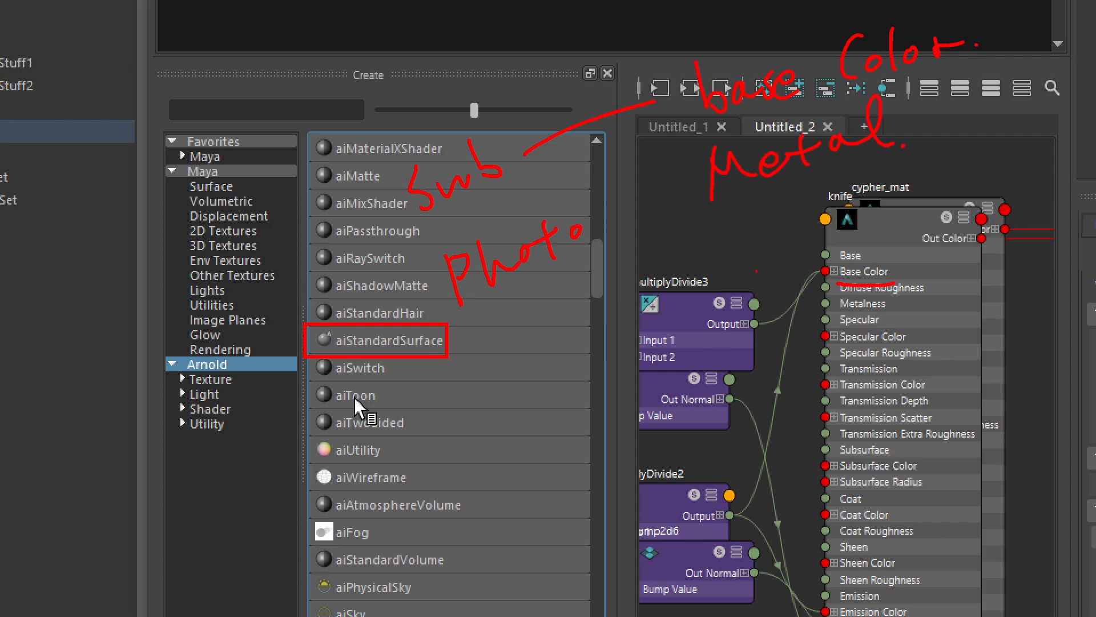
mouse_move(731, 223)
mouse_down()
mouse_move(733, 274)
mouse_move(839, 222)
mouse_move(825, 246)
mouse_up()
mouse_move(852, 180)
mouse_down()
mouse_move(850, 199)
mouse_move(883, 203)
mouse_up()
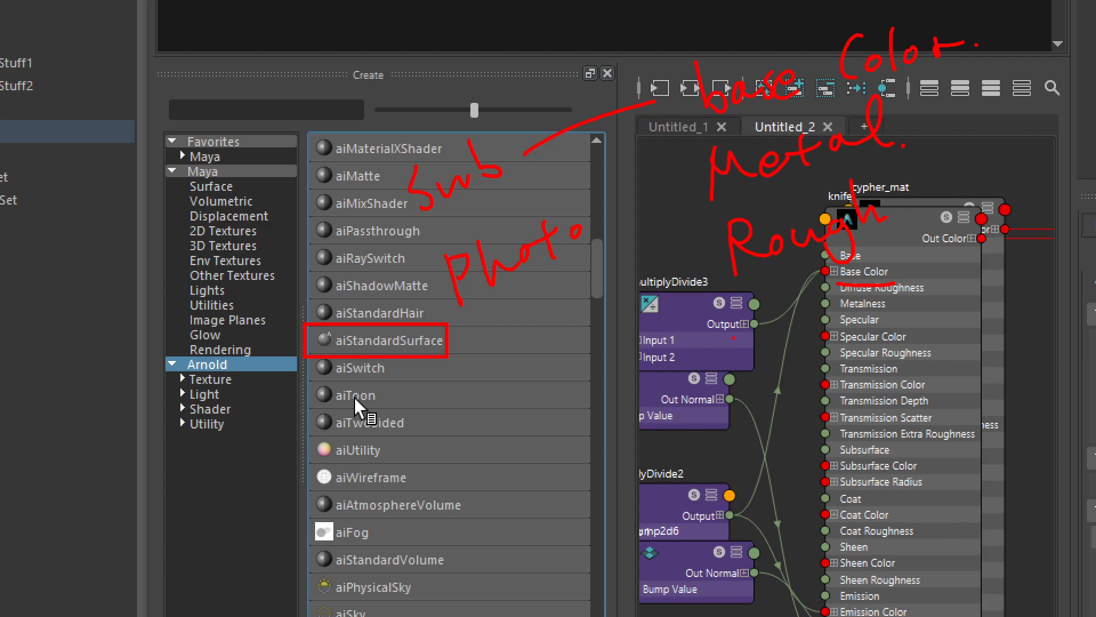
drag(754, 306, 750, 364)
mouse_move(754, 311)
mouse_down()
mouse_move(765, 338)
mouse_move(787, 301)
mouse_move(801, 341)
mouse_up()
mouse_move(823, 314)
mouse_down()
mouse_move(820, 335)
mouse_move(882, 304)
mouse_move(948, 294)
mouse_up()
drag(947, 289, 965, 251)
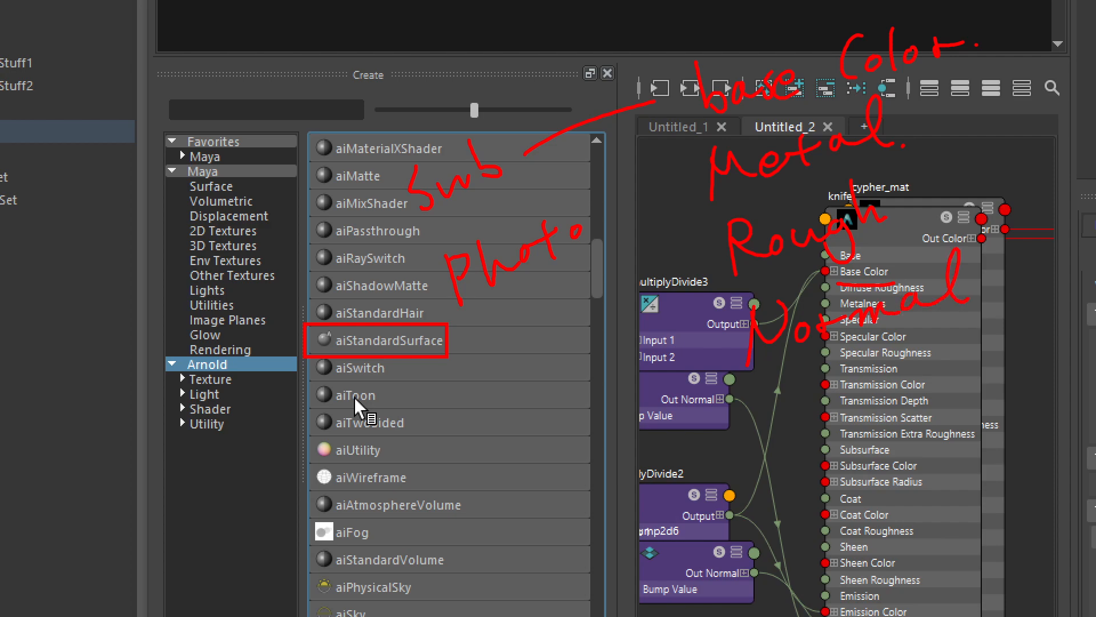
mouse_move(766, 410)
mouse_down()
mouse_move(765, 457)
mouse_move(791, 418)
mouse_up()
mouse_move(789, 397)
mouse_down()
mouse_move(789, 438)
mouse_move(833, 435)
mouse_move(839, 422)
mouse_up()
mouse_move(882, 408)
mouse_down()
mouse_move(869, 419)
mouse_move(867, 451)
mouse_up()
mouse_move(897, 368)
mouse_down()
mouse_move(894, 397)
mouse_move(937, 413)
mouse_up()
mouse_move(939, 396)
mouse_down()
mouse_move(977, 382)
mouse_move(955, 418)
mouse_up()
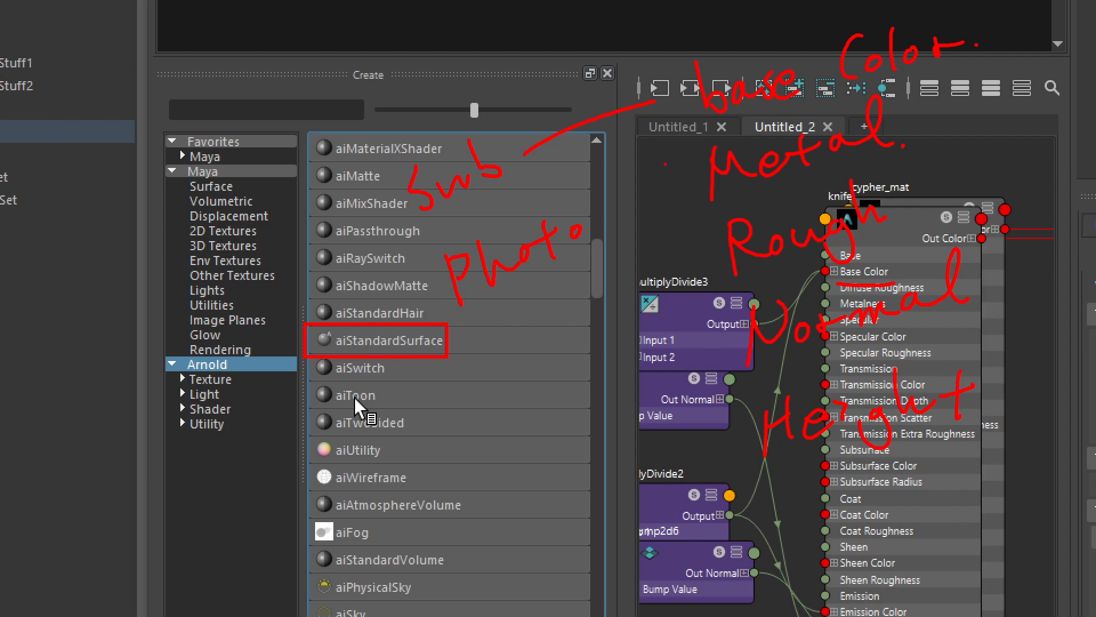
mouse_move(652, 122)
mouse_down()
mouse_move(667, 293)
mouse_move(709, 383)
mouse_up()
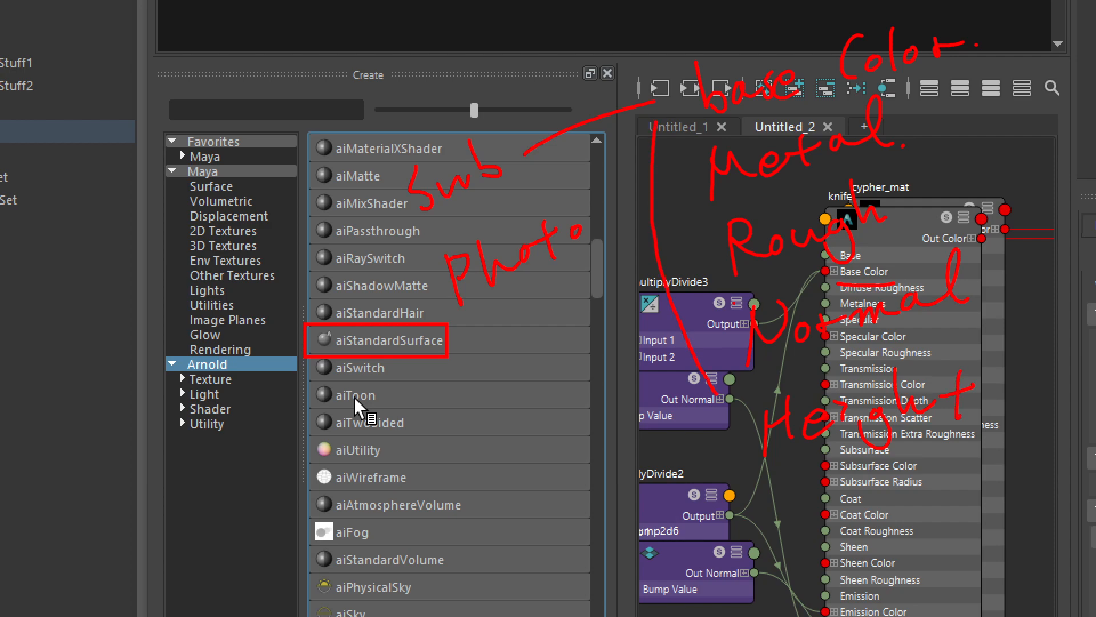
mouse_move(428, 441)
mouse_down()
mouse_move(406, 496)
mouse_move(438, 477)
mouse_up()
drag(414, 474, 628, 403)
drag(473, 517, 463, 565)
mouse_move(473, 517)
mouse_down()
mouse_move(491, 551)
mouse_move(488, 533)
mouse_up()
mouse_move(517, 504)
mouse_down()
mouse_move(511, 528)
mouse_move(540, 563)
mouse_up()
drag(528, 517, 545, 511)
mouse_move(556, 474)
mouse_down()
mouse_move(574, 503)
mouse_move(628, 477)
mouse_up()
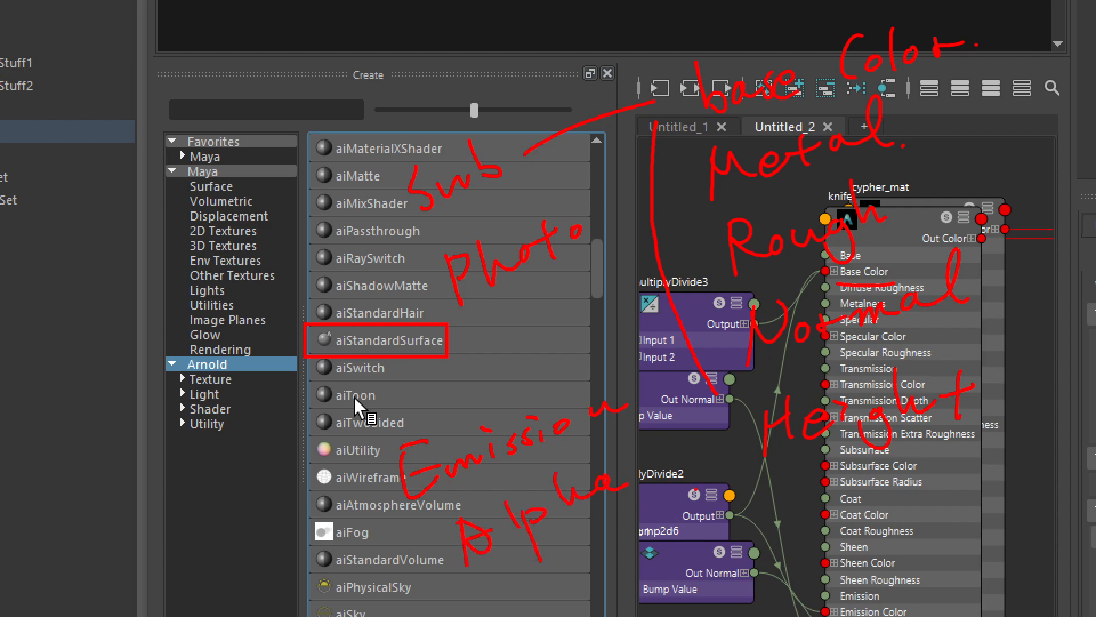
drag(693, 491, 448, 605)
mouse_move(657, 536)
mouse_down()
mouse_move(786, 503)
mouse_move(844, 502)
mouse_up()
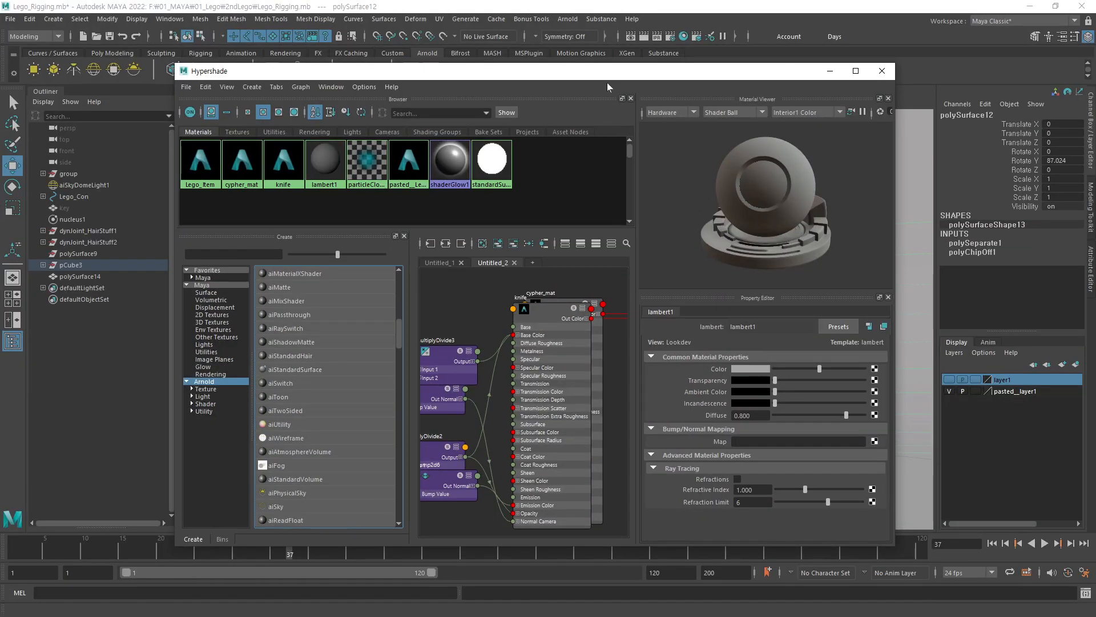
- Move the Hypershade window clear of the shelf and open Substance's Apply Workflow to Image Maps dialog
drag(610, 72, 603, 100)
click(663, 53)
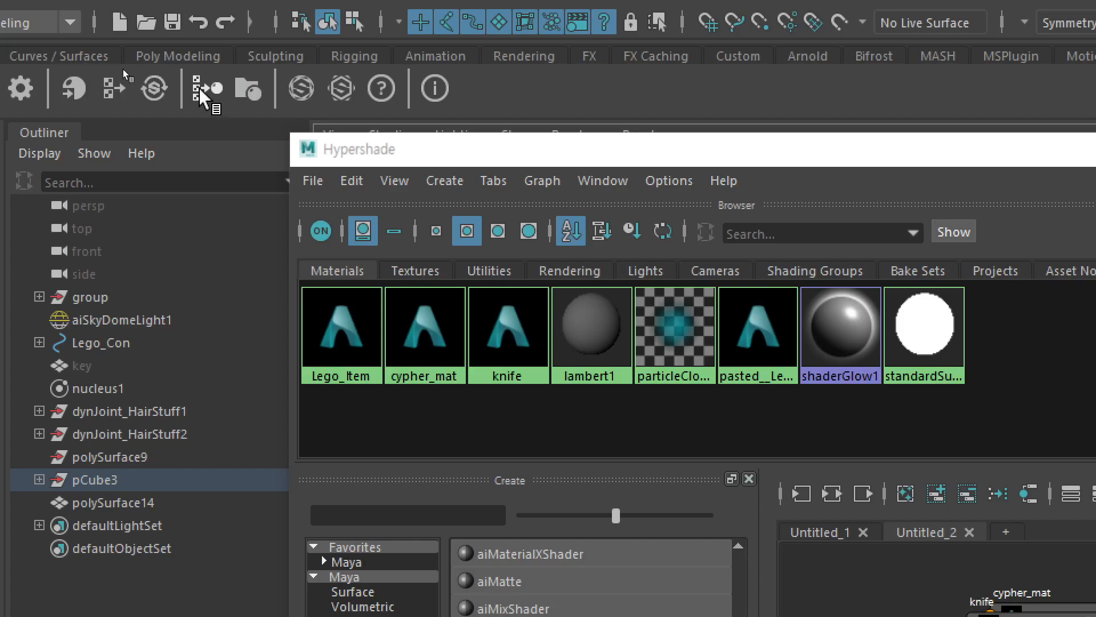
click(201, 94)
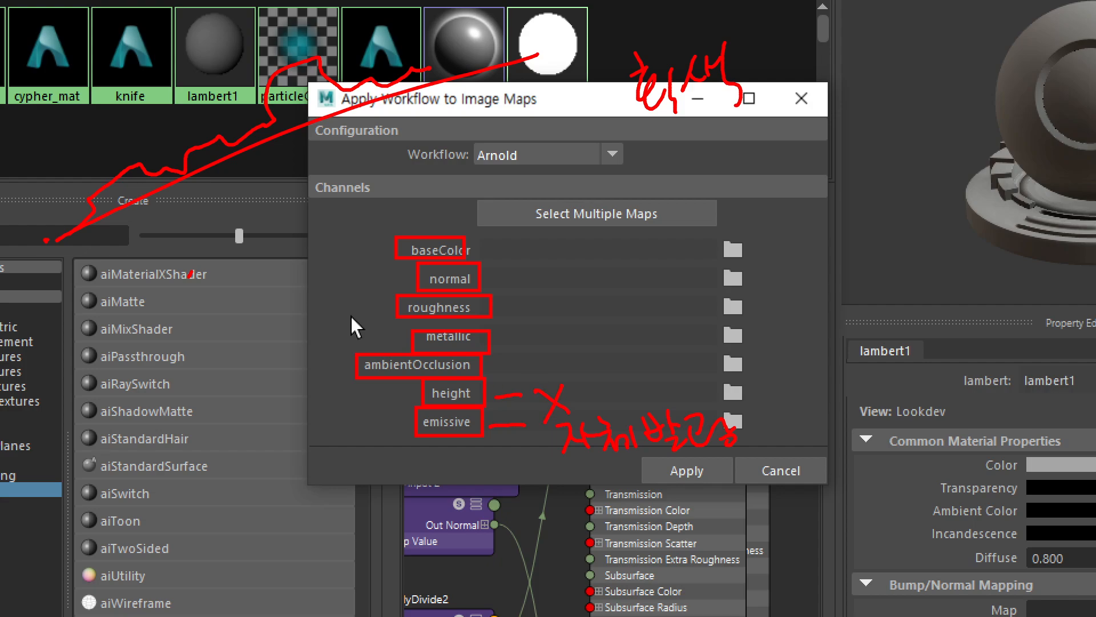
drag(356, 362, 270, 354)
mouse_move(97, 317)
mouse_down()
mouse_move(186, 337)
mouse_move(101, 316)
mouse_up()
mouse_move(231, 315)
mouse_down()
mouse_move(145, 378)
mouse_move(249, 325)
mouse_move(178, 345)
mouse_move(143, 412)
mouse_move(219, 378)
mouse_move(196, 307)
mouse_up()
click(210, 321)
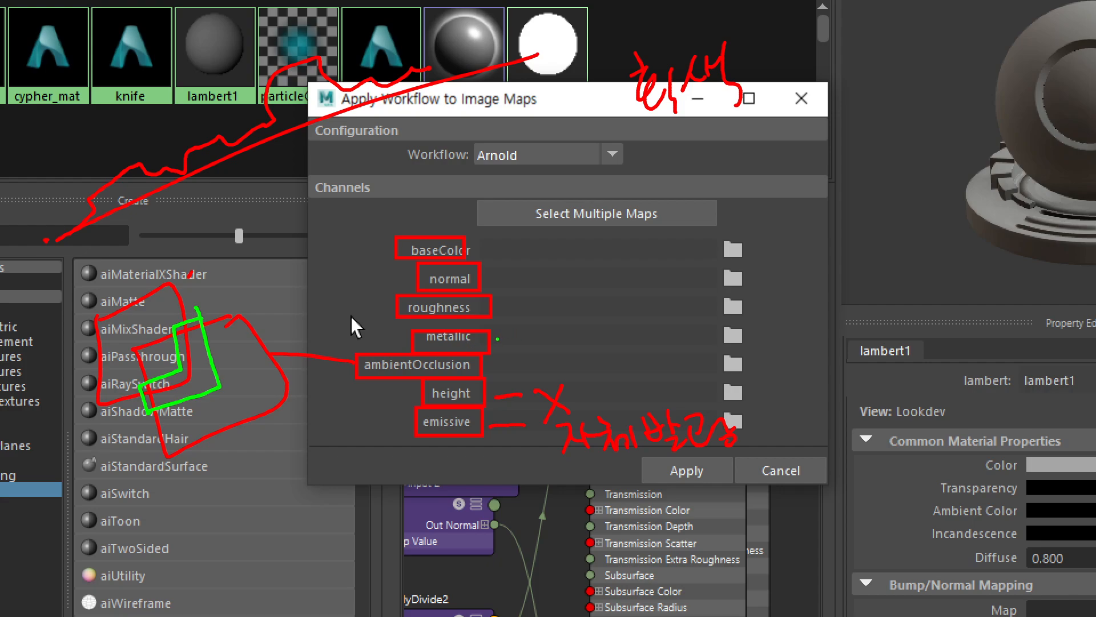
drag(495, 339, 530, 327)
mouse_move(593, 274)
mouse_down()
mouse_move(597, 314)
mouse_move(626, 273)
mouse_move(710, 260)
mouse_up()
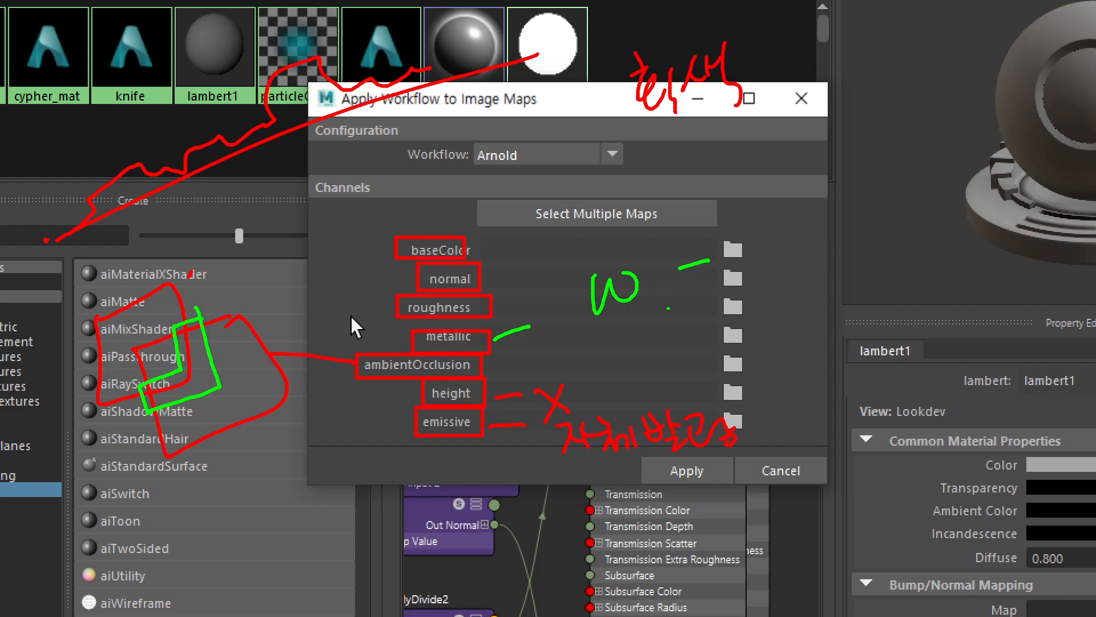
drag(628, 330, 630, 372)
drag(701, 328, 717, 322)
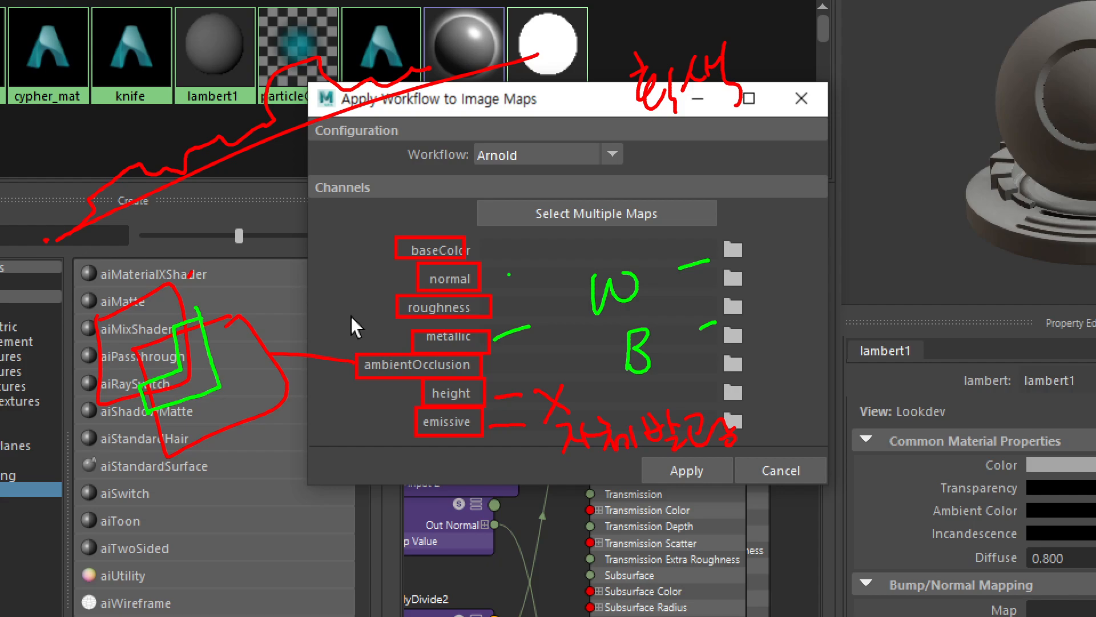
drag(394, 303, 317, 278)
drag(821, 149, 808, 193)
mouse_move(815, 170)
mouse_down()
mouse_move(828, 183)
mouse_move(850, 161)
mouse_up()
drag(851, 140, 863, 182)
mouse_move(872, 138)
mouse_down()
mouse_move(875, 164)
mouse_move(901, 166)
mouse_up()
drag(914, 156, 909, 166)
mouse_move(924, 123)
mouse_down()
mouse_move(943, 148)
mouse_move(954, 144)
mouse_up()
drag(690, 153, 705, 150)
mouse_move(693, 162)
mouse_down()
mouse_move(698, 184)
mouse_move(714, 184)
mouse_up()
mouse_move(723, 149)
mouse_down()
mouse_move(726, 174)
mouse_move(743, 161)
mouse_up()
drag(722, 174, 742, 182)
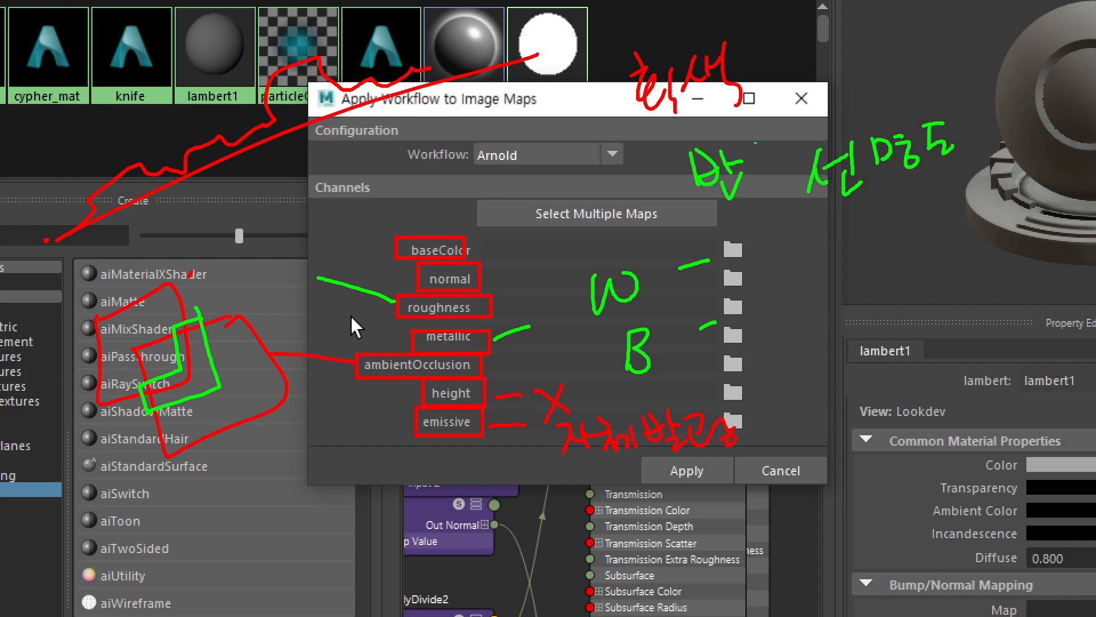
drag(757, 139, 751, 169)
drag(754, 159, 774, 165)
drag(772, 147, 782, 143)
drag(752, 188, 757, 189)
key(Escape)
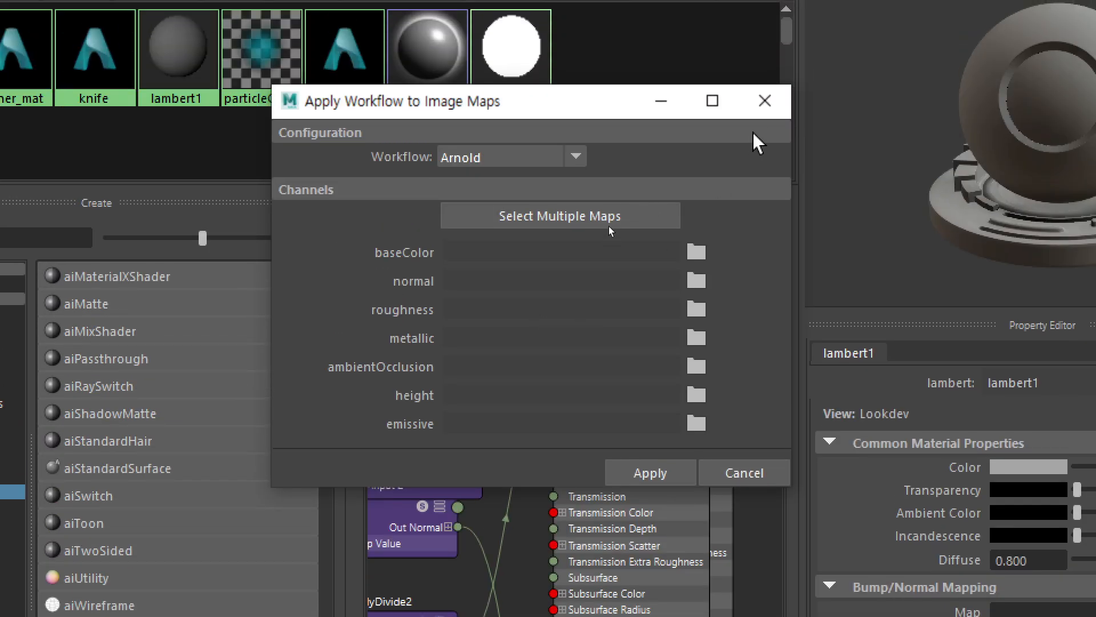
- Close the image maps dialog and set the knife material's base metalness to 1
click(758, 104)
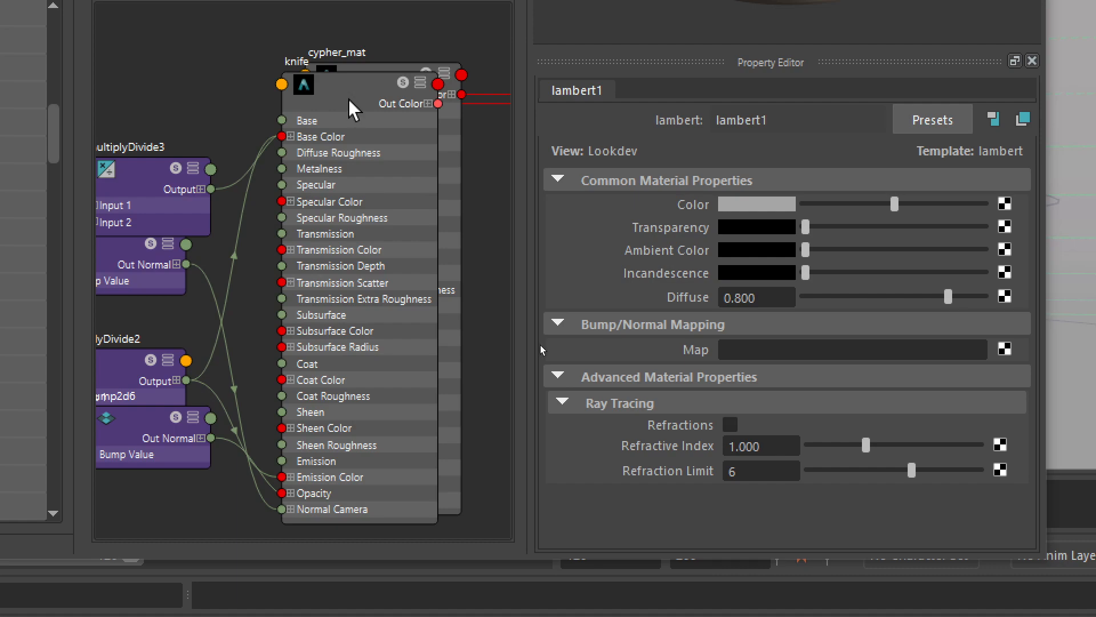
click(360, 77)
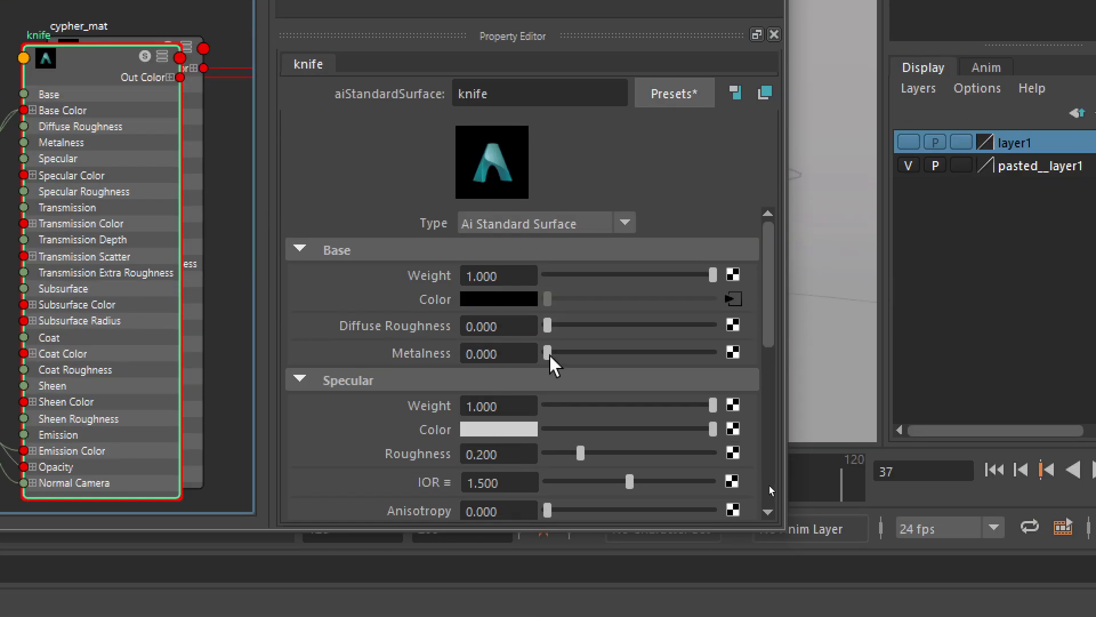
drag(549, 354, 725, 359)
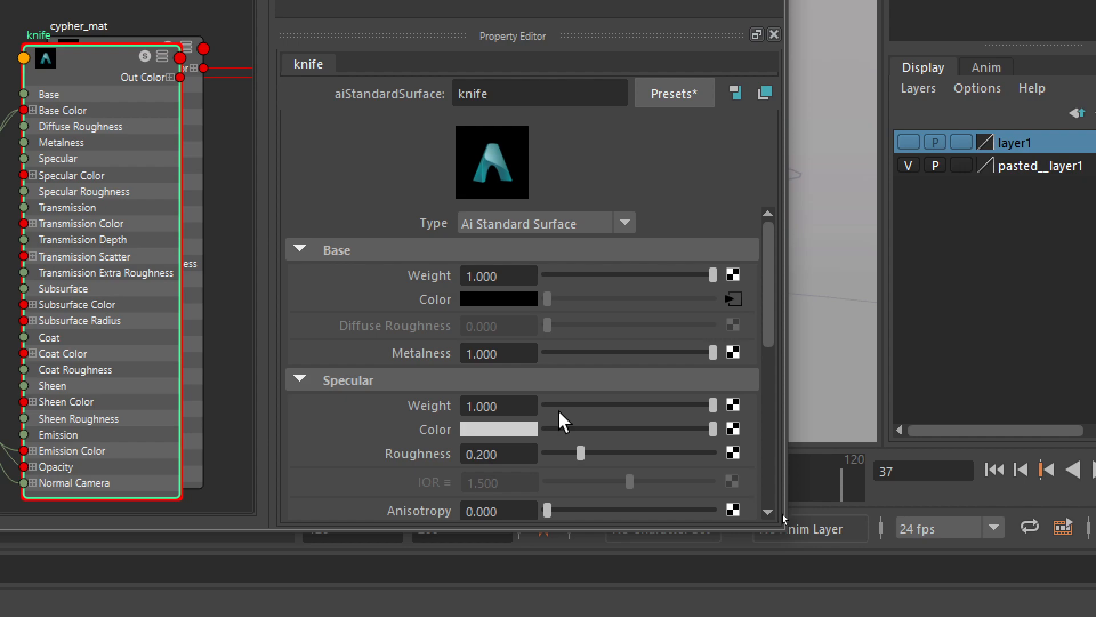
- Compare the knife material's specular roughness at 0 and 1, finishing at 0
drag(777, 311, 775, 348)
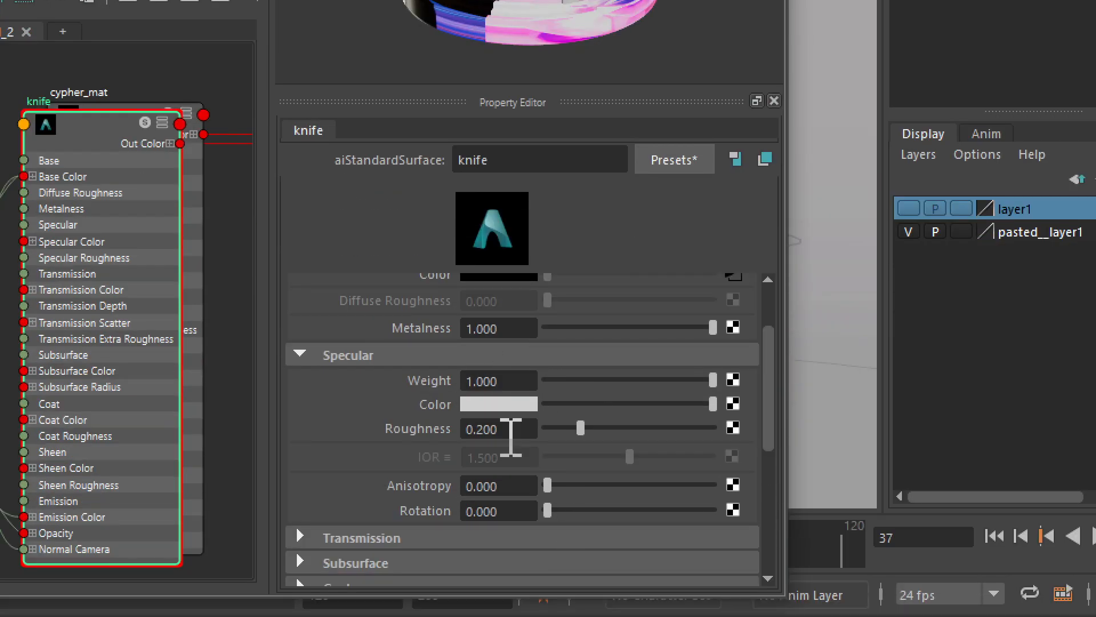
drag(580, 428, 548, 428)
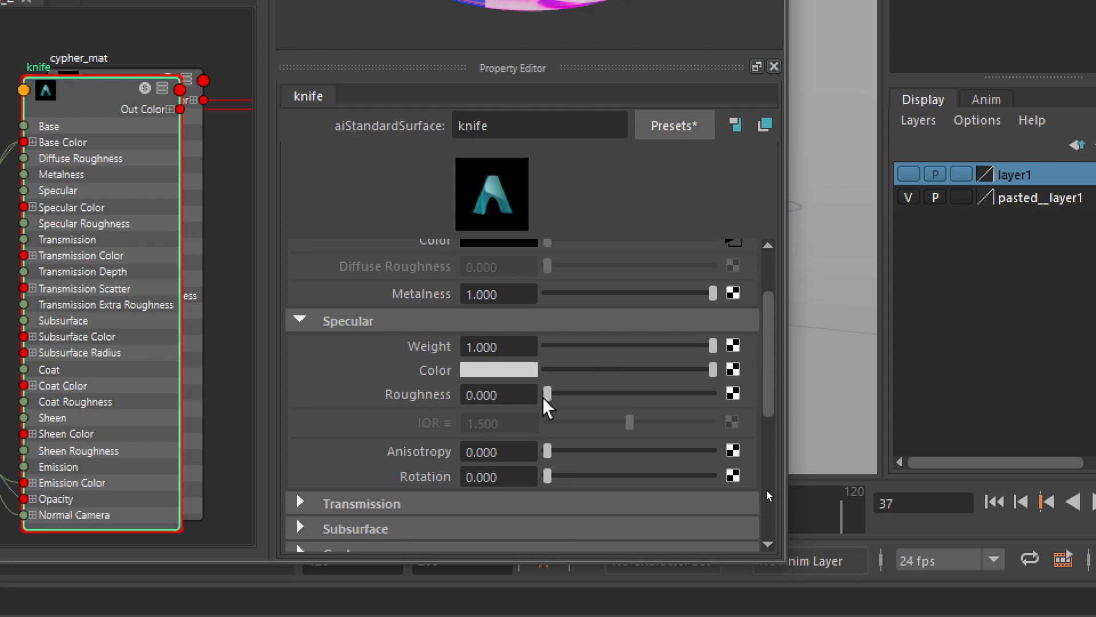
drag(547, 395, 754, 420)
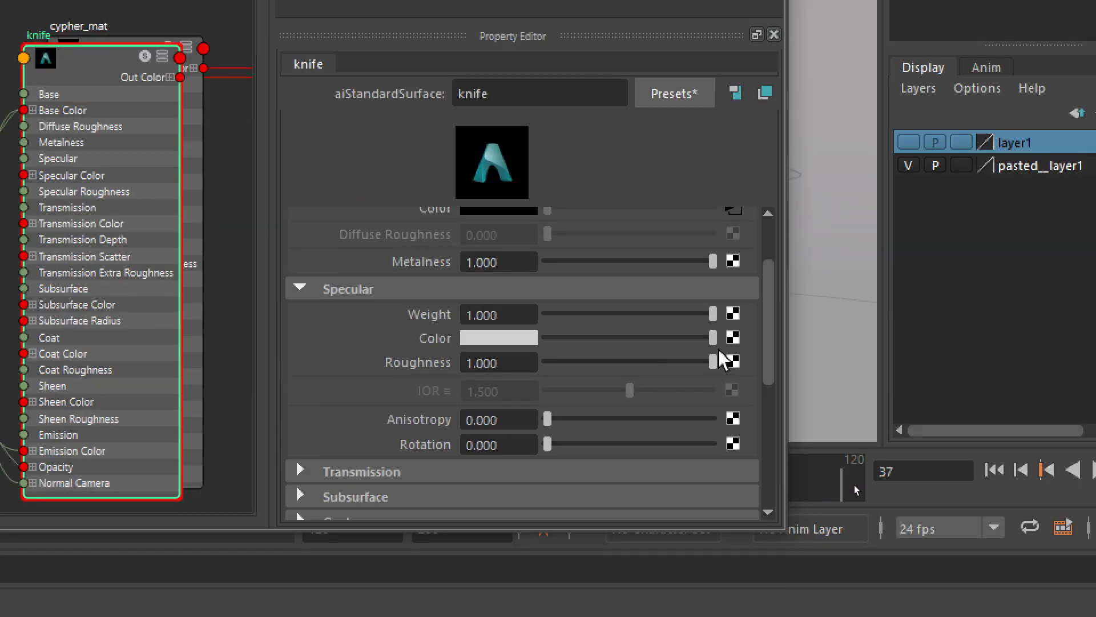
drag(711, 358, 455, 404)
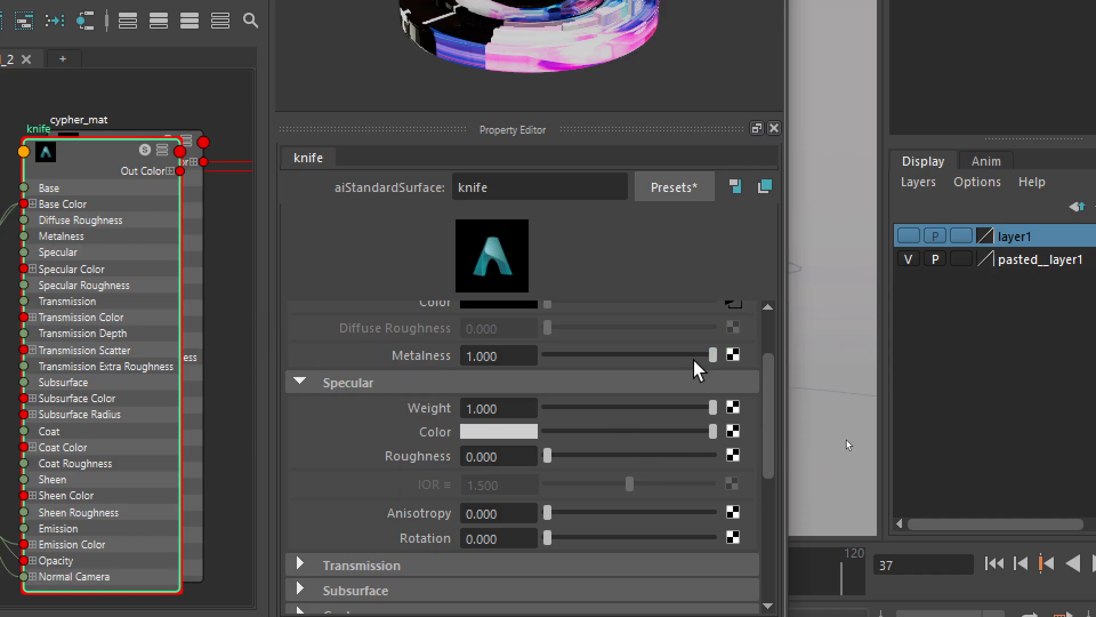
- Set the knife material's metalness and specular weight to 0, and return the metalness to 1
drag(714, 354, 547, 380)
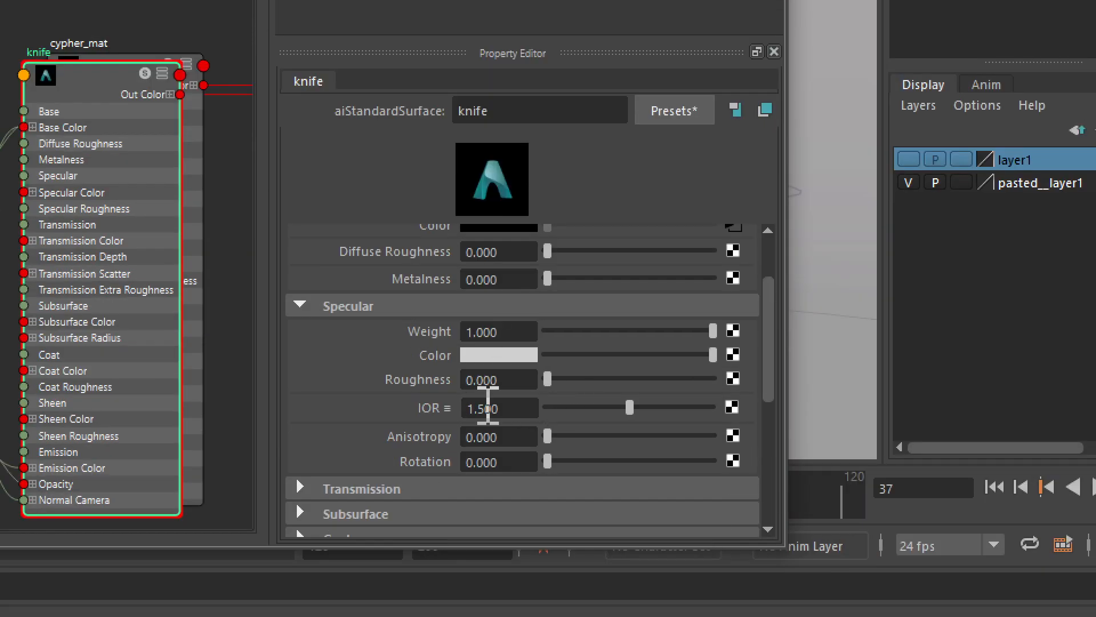
drag(712, 332, 469, 365)
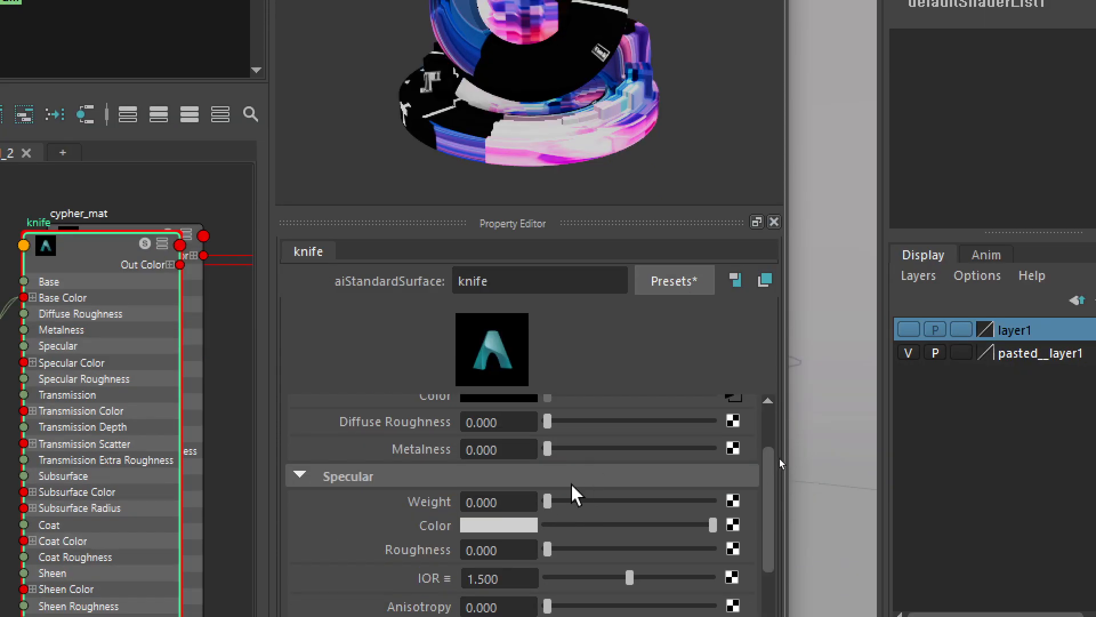
drag(549, 450, 714, 450)
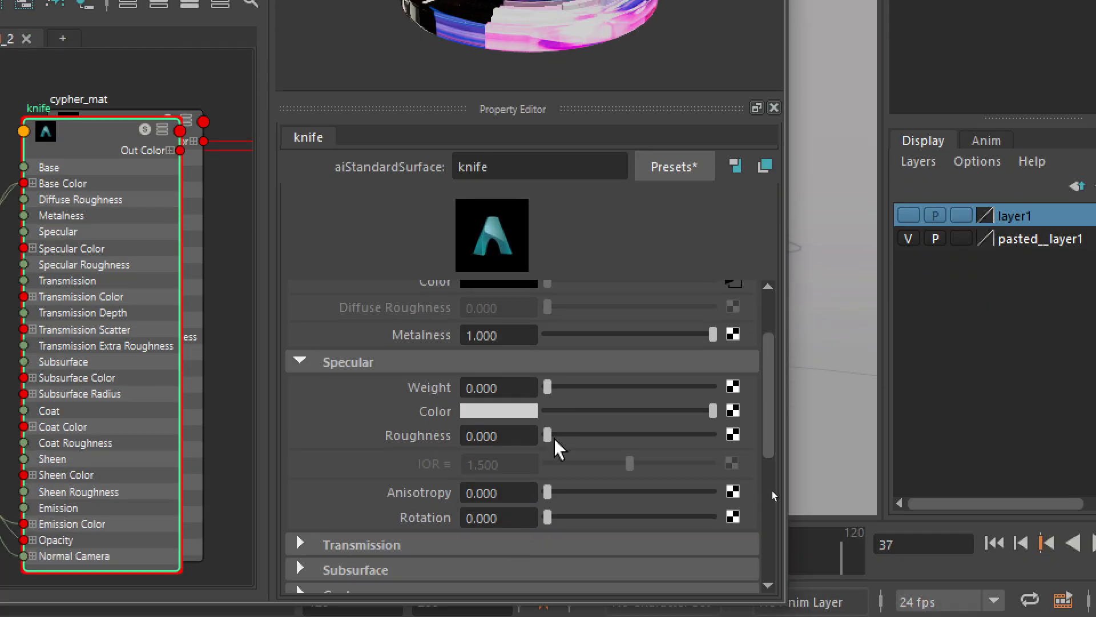
- Try the knife material's specular roughness at 1 and return it to 0, keeping metalness at 1
drag(548, 435, 707, 436)
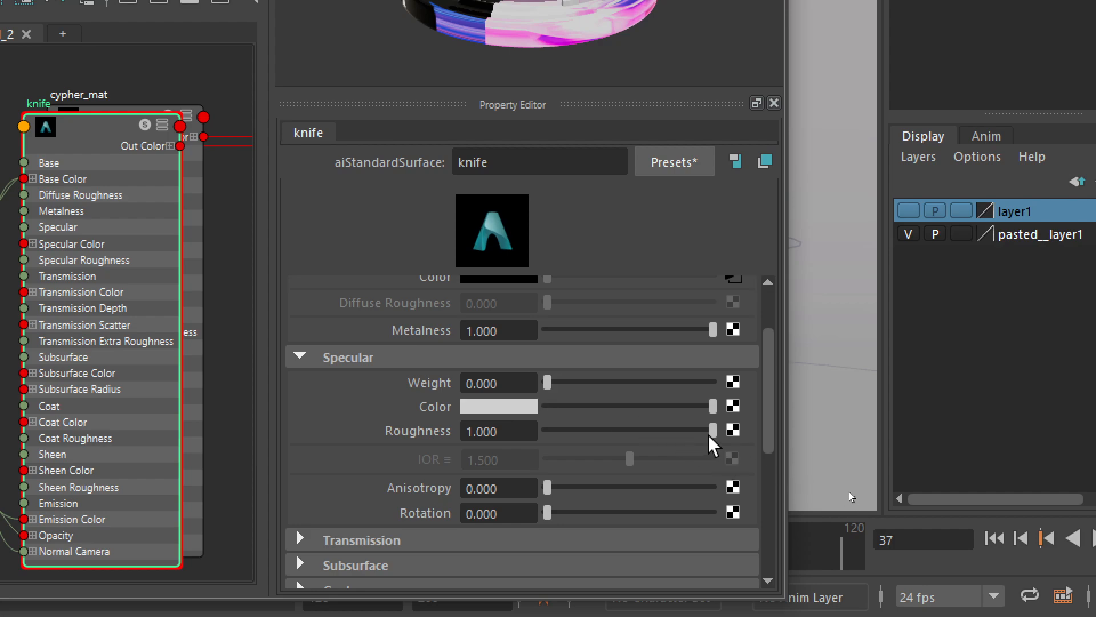
drag(714, 432, 537, 434)
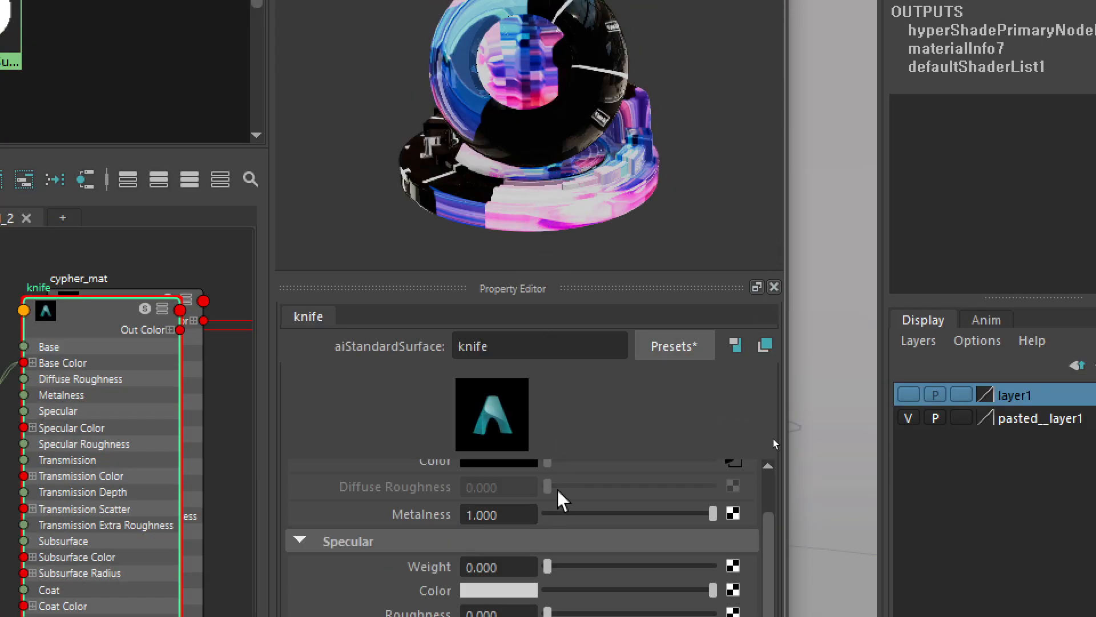
mouse_move(713, 503)
mouse_down()
mouse_move(502, 523)
mouse_move(687, 530)
mouse_move(714, 505)
mouse_up()
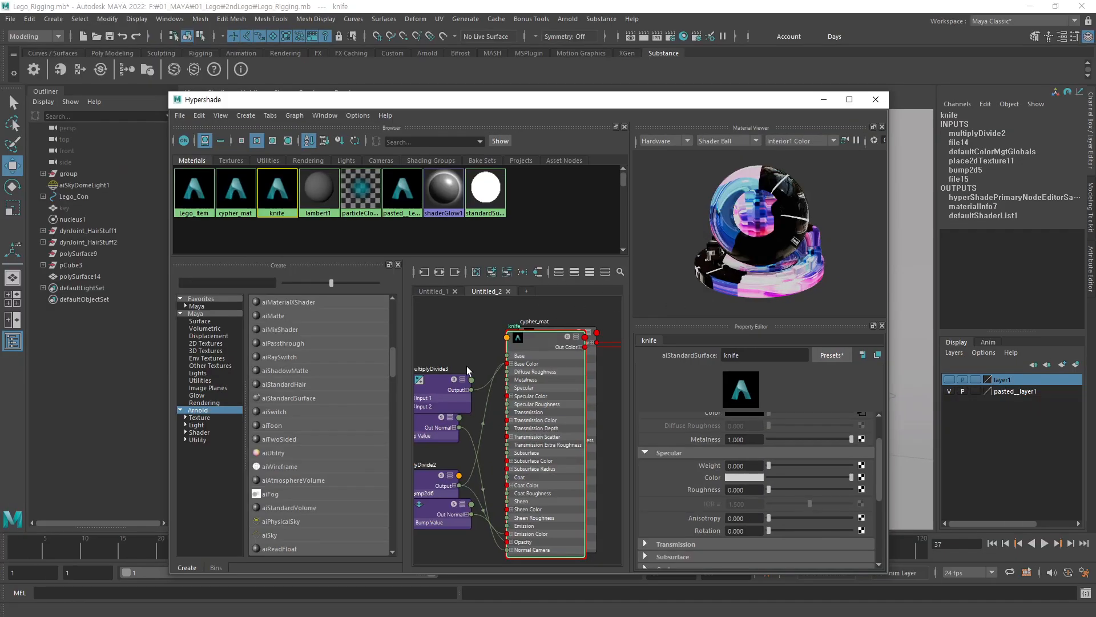
- Clear the Hypershade work area and create a new aiStandardSurface material in it
click(482, 275)
key(Tab)
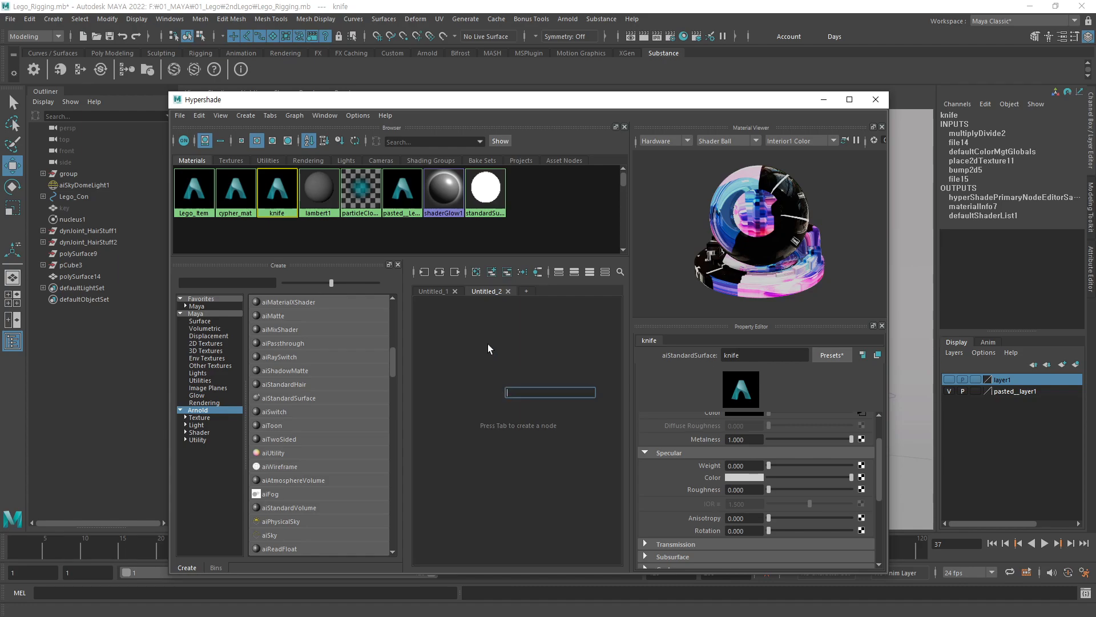
text(aist)
key(Down)
key(Down)
key(Return)
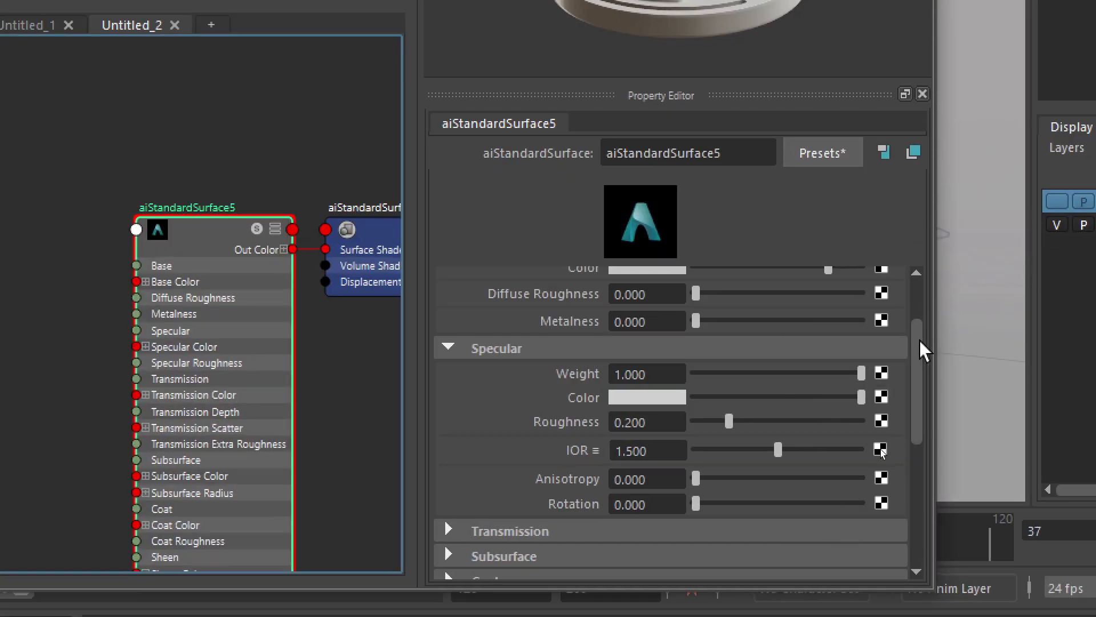
- Set the new aiStandardSurface material's specular weight to 0
scroll(919, 340, up, 2)
drag(861, 465, 651, 510)
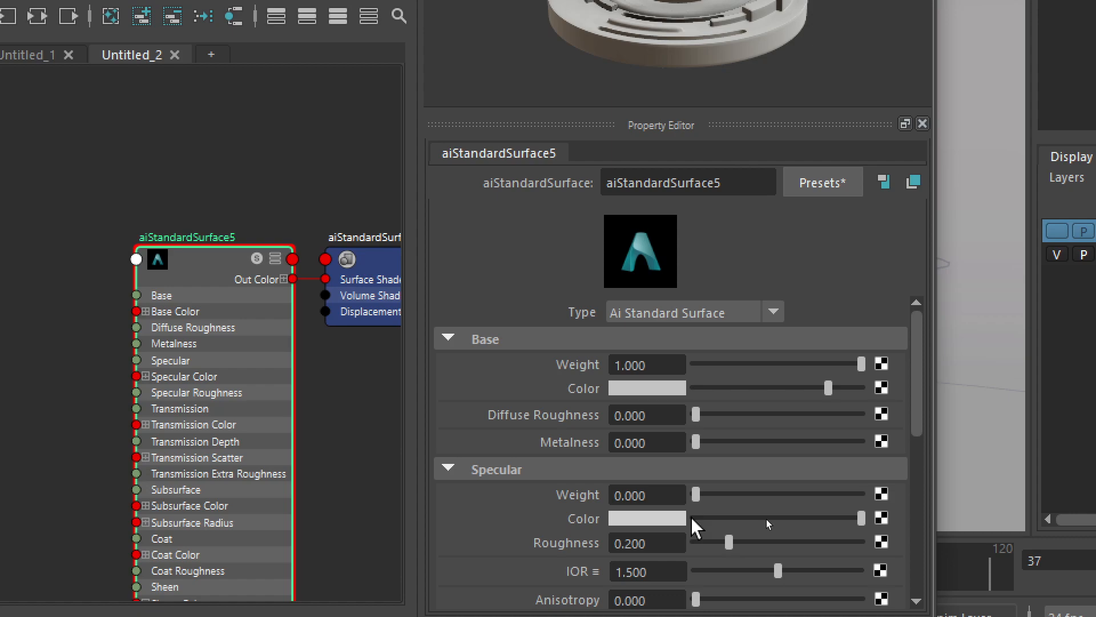
- Set the aiStandardSurface material's metalness to 1, try its specular roughness at 1 and return the roughness to 0
drag(696, 441, 965, 460)
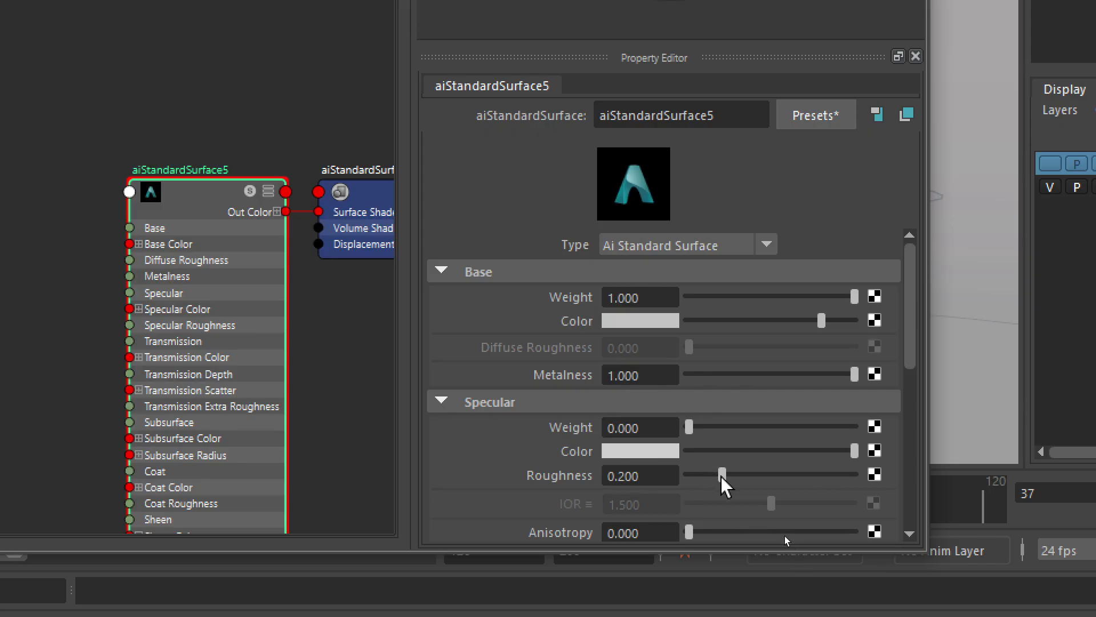
drag(722, 476, 660, 492)
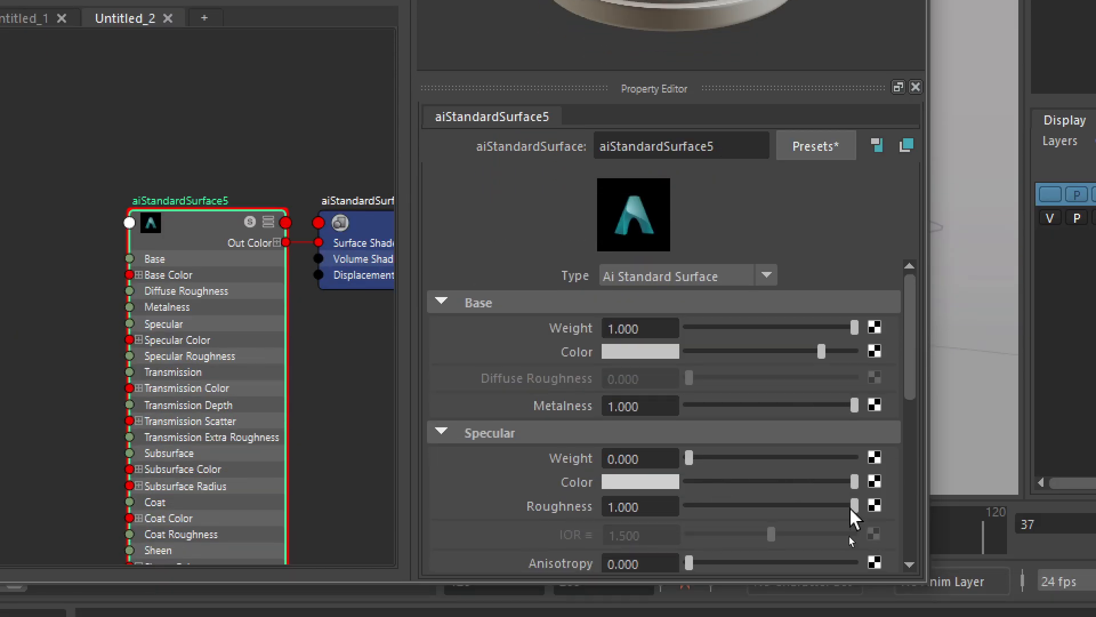
drag(851, 507, 621, 522)
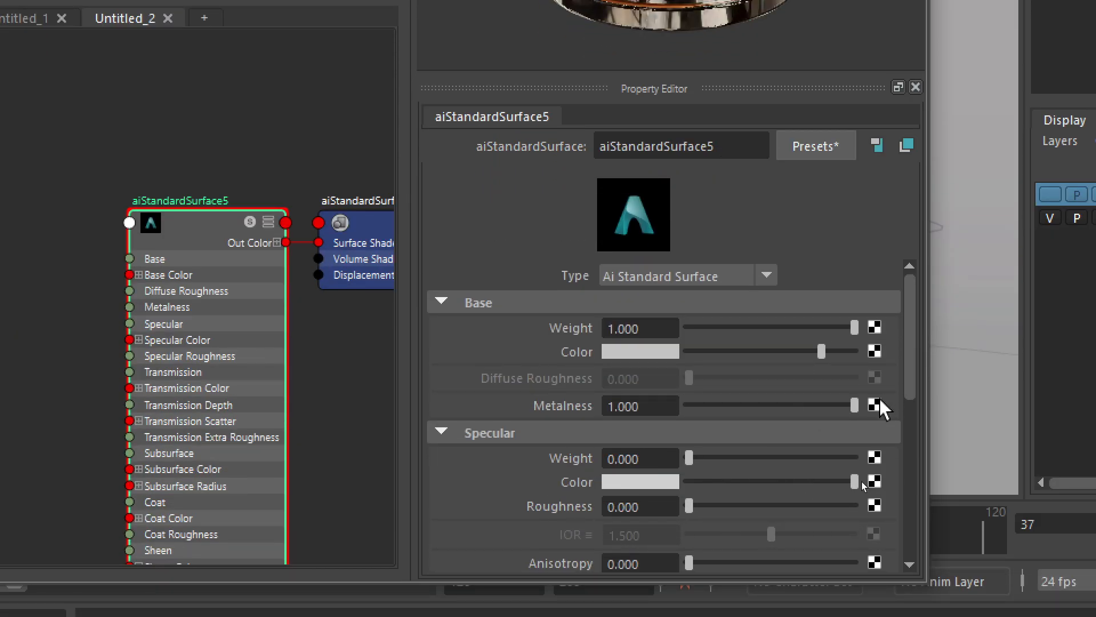
- Set the material's metalness to 0 and its specular weight to 1
drag(856, 405, 656, 410)
drag(689, 457, 889, 463)
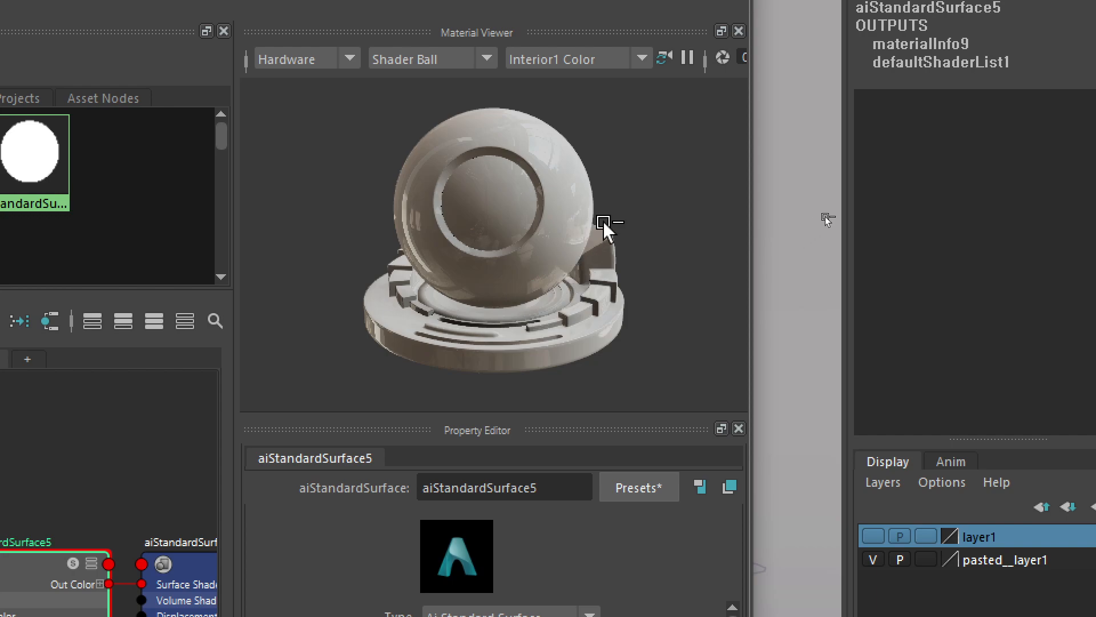
mouse_move(706, 122)
mouse_down()
mouse_move(699, 169)
mouse_move(729, 195)
mouse_up()
mouse_move(727, 131)
mouse_down()
mouse_move(727, 164)
mouse_move(787, 148)
mouse_up()
drag(826, 107, 812, 111)
mouse_move(693, 299)
mouse_down()
mouse_move(734, 273)
mouse_move(764, 284)
mouse_up()
drag(790, 231, 795, 277)
mouse_move(768, 262)
mouse_down()
mouse_move(805, 240)
mouse_move(896, 258)
mouse_up()
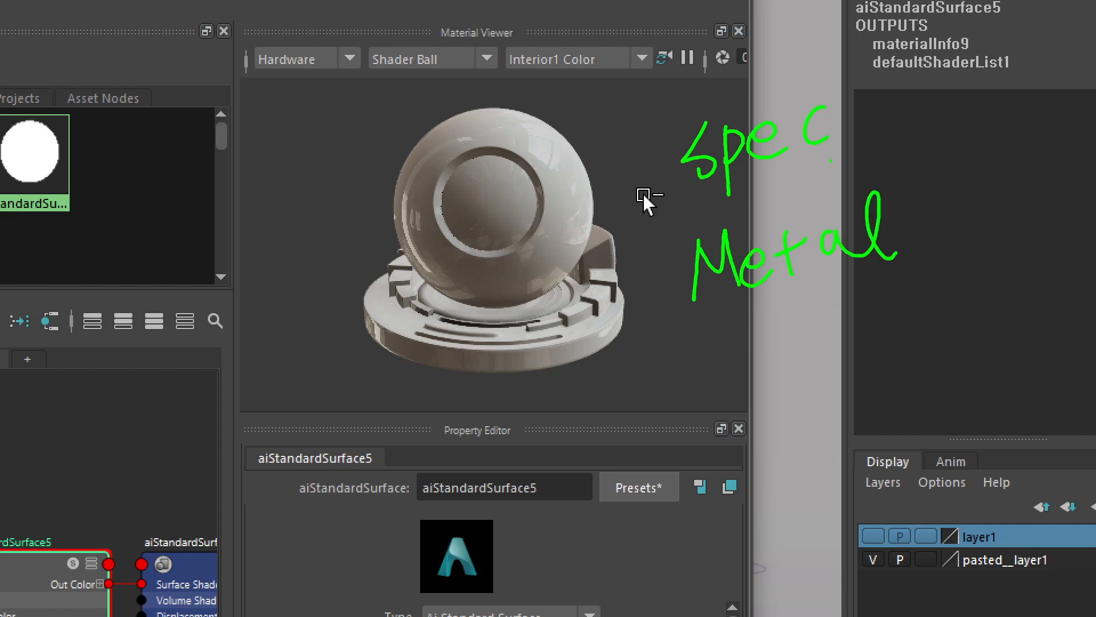
mouse_move(833, 160)
mouse_down()
mouse_move(667, 128)
mouse_move(856, 159)
mouse_up()
drag(671, 135, 538, 100)
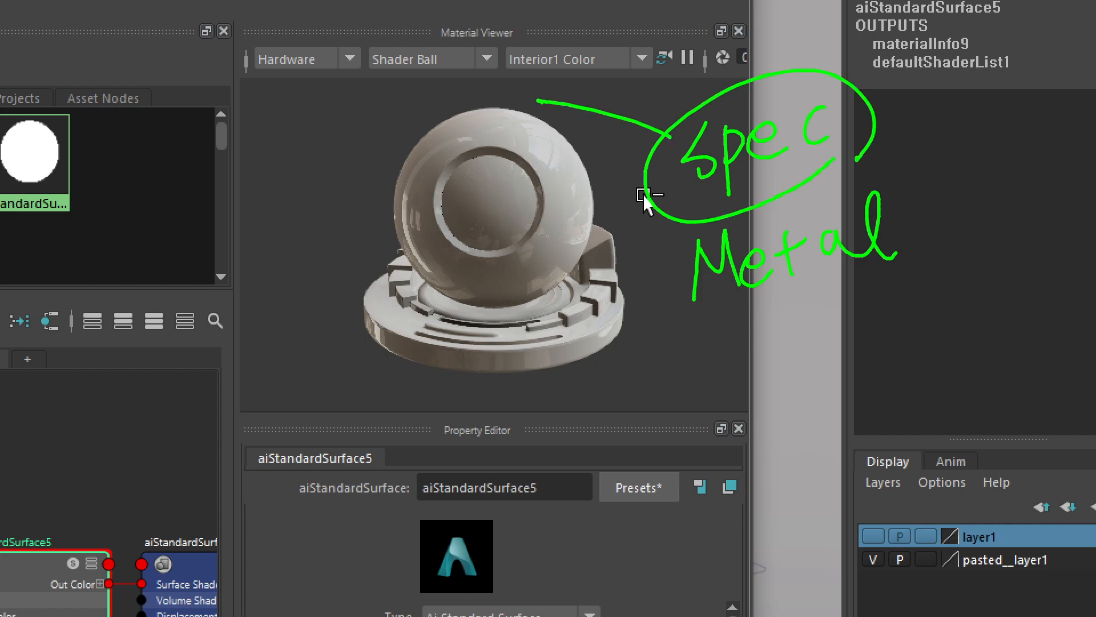
mouse_move(420, 83)
mouse_down()
mouse_move(401, 95)
mouse_move(445, 105)
mouse_move(495, 67)
mouse_move(519, 80)
mouse_up()
drag(539, 54, 536, 76)
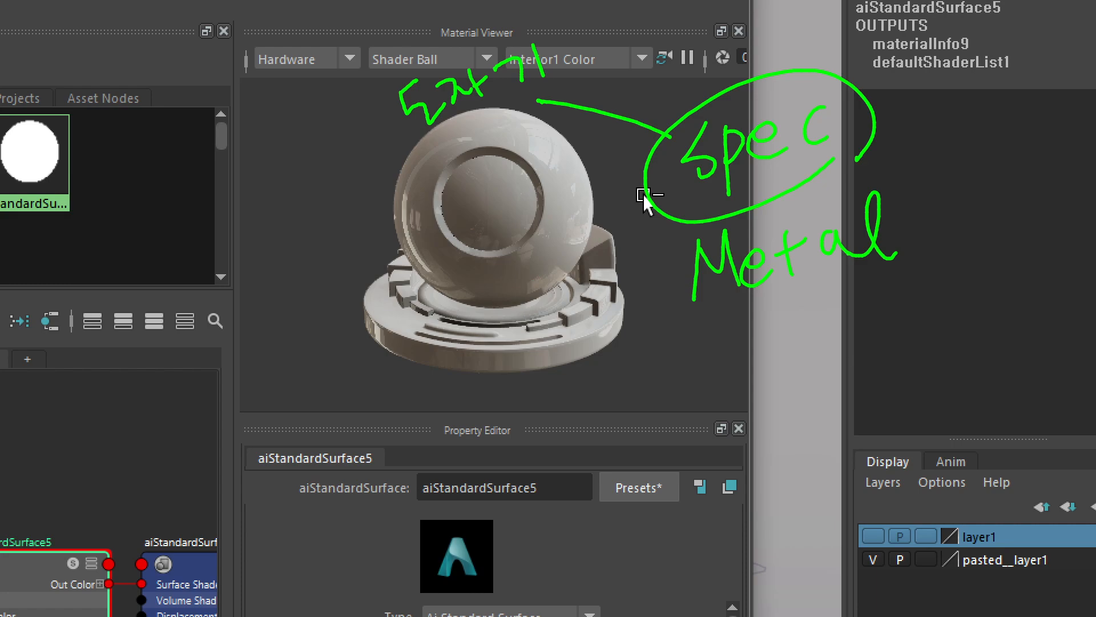
mouse_move(925, 261)
mouse_down()
mouse_move(842, 305)
mouse_move(890, 318)
mouse_up()
mouse_move(696, 309)
mouse_down()
mouse_move(584, 420)
mouse_move(542, 492)
mouse_up()
drag(544, 451, 540, 508)
drag(576, 457, 600, 439)
mouse_move(583, 459)
mouse_down()
mouse_move(579, 488)
mouse_move(617, 453)
mouse_up()
drag(628, 435, 654, 483)
mouse_move(643, 426)
mouse_down()
mouse_move(666, 454)
mouse_move(685, 456)
mouse_up()
drag(688, 419, 702, 437)
mouse_move(723, 391)
mouse_down()
mouse_move(740, 417)
mouse_move(722, 434)
mouse_up()
drag(717, 448, 782, 414)
mouse_move(846, 360)
mouse_down()
mouse_move(875, 391)
mouse_move(900, 365)
mouse_up()
drag(903, 350, 905, 381)
mouse_move(925, 328)
mouse_down()
mouse_move(913, 336)
mouse_move(924, 329)
mouse_up()
mouse_move(907, 366)
mouse_down()
mouse_move(948, 359)
mouse_move(969, 391)
mouse_up()
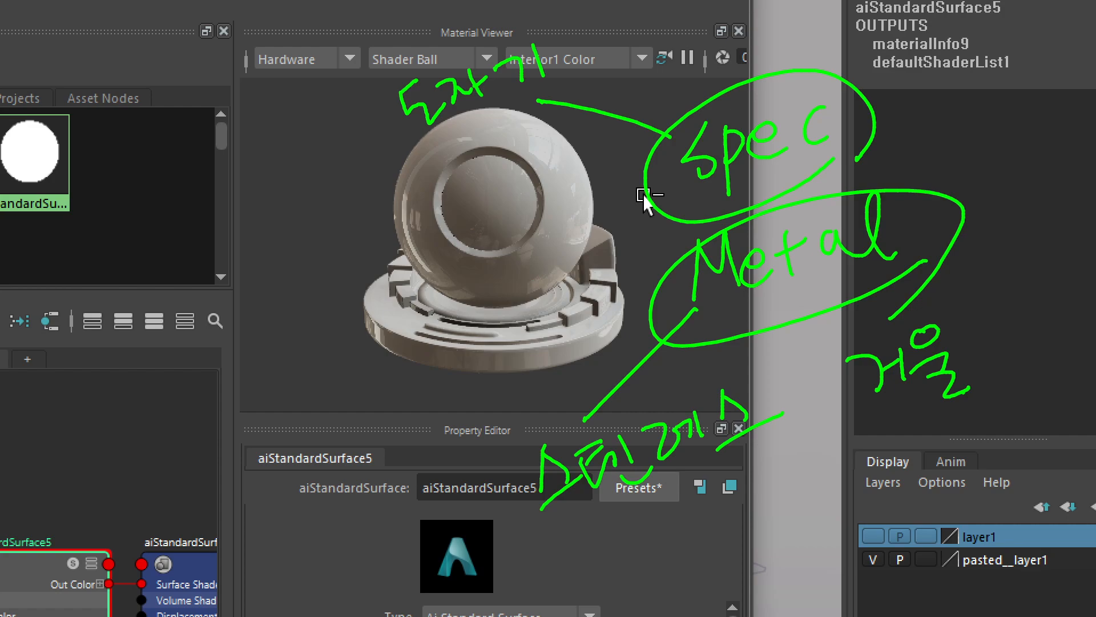
key(Escape)
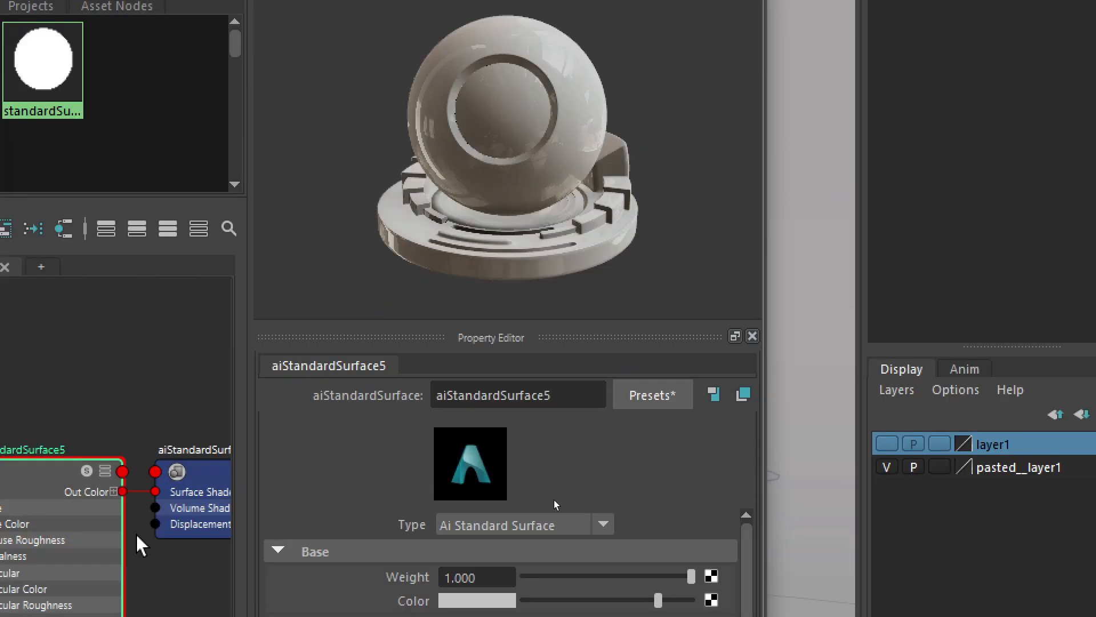
mouse_move(796, 262)
mouse_down()
mouse_move(795, 309)
mouse_move(797, 252)
mouse_up()
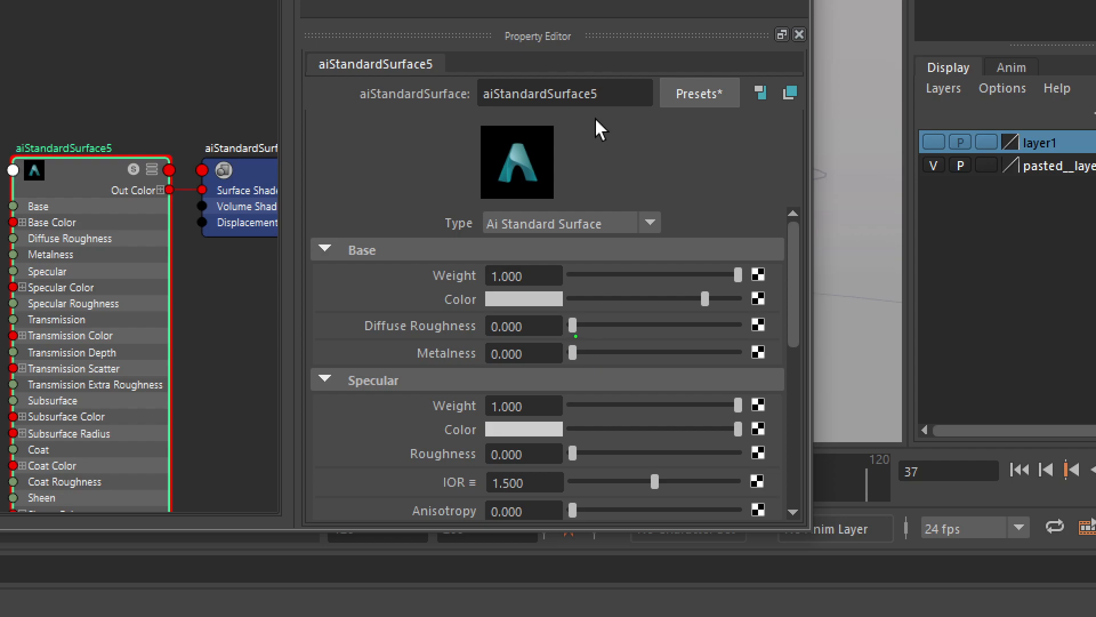
drag(576, 332, 565, 373)
mouse_move(733, 336)
mouse_down()
mouse_move(761, 355)
mouse_move(743, 347)
mouse_up()
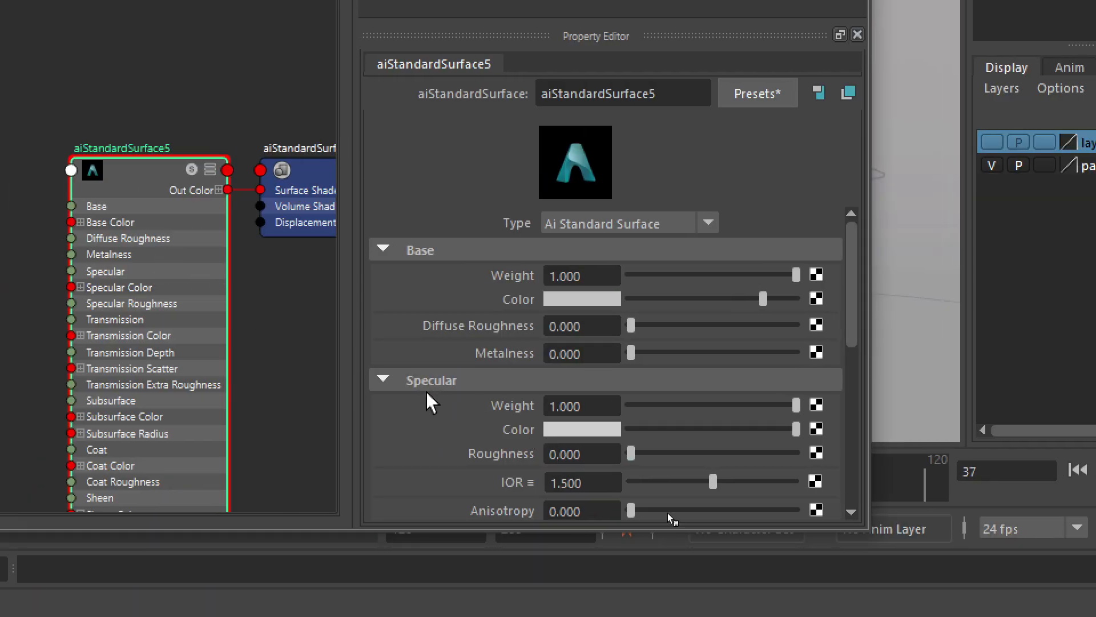
drag(857, 264, 854, 306)
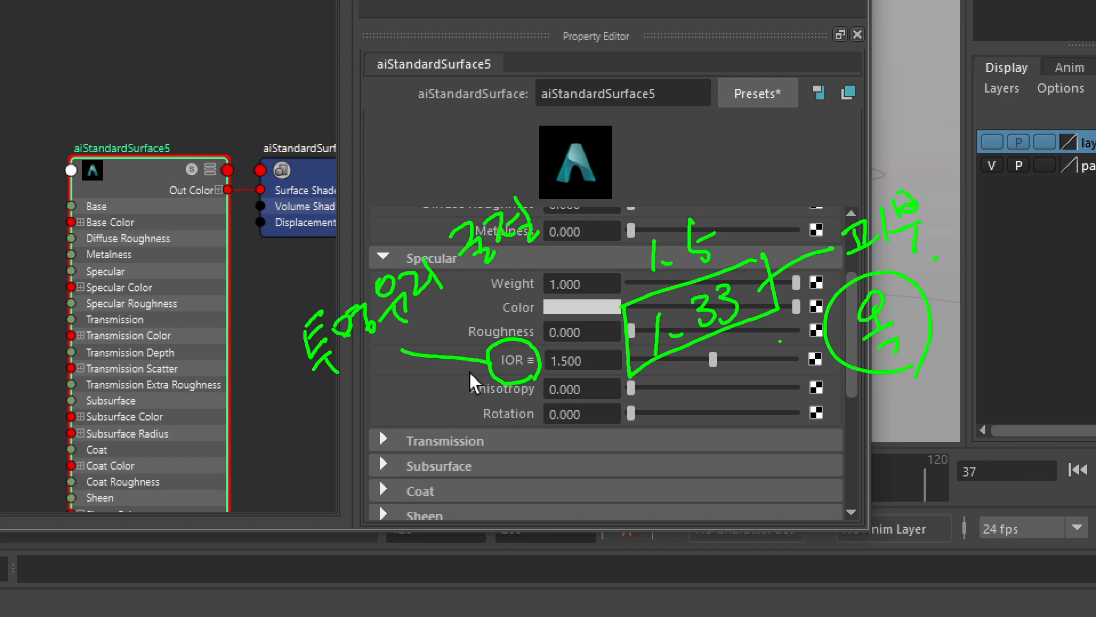
drag(502, 294, 507, 320)
mouse_move(516, 311)
mouse_down()
mouse_move(549, 279)
mouse_move(580, 283)
mouse_move(480, 338)
mouse_move(591, 242)
mouse_move(599, 285)
mouse_up()
drag(661, 134, 665, 164)
drag(689, 154, 690, 159)
drag(729, 120, 733, 151)
mouse_move(809, 87)
mouse_down()
mouse_move(808, 153)
mouse_move(821, 153)
mouse_up()
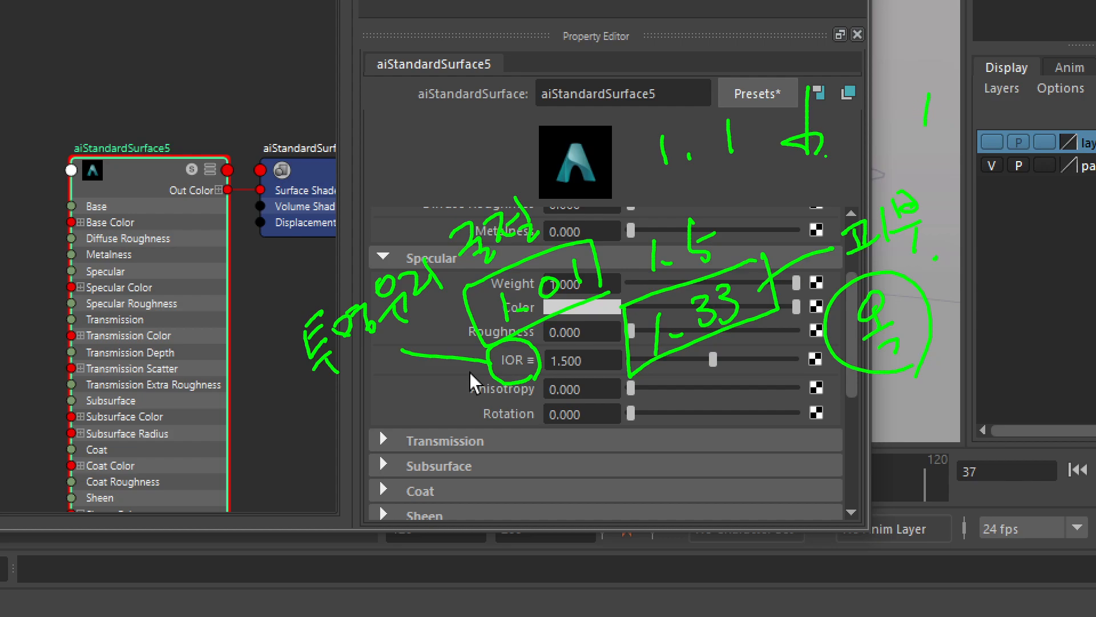
click(943, 121)
mouse_move(971, 97)
mouse_down()
mouse_move(964, 115)
mouse_move(979, 102)
mouse_up()
drag(918, 139, 984, 80)
drag(927, 111, 971, 129)
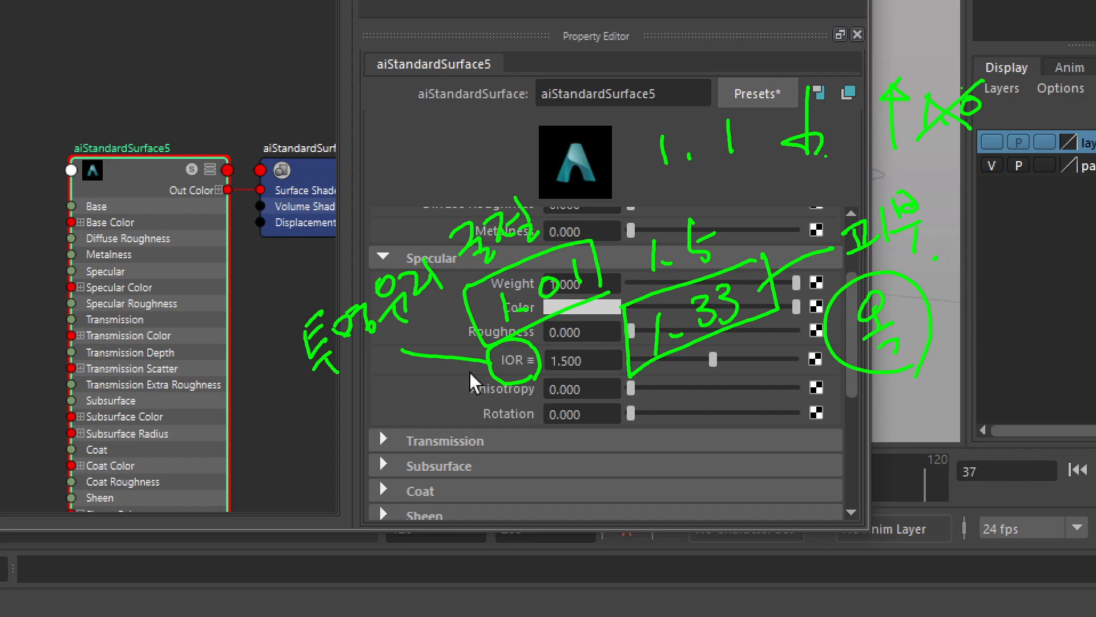
mouse_move(971, 38)
mouse_down()
mouse_move(963, 55)
mouse_move(973, 38)
mouse_move(995, 63)
mouse_up()
drag(958, 77, 1020, 66)
mouse_move(883, 100)
mouse_down()
mouse_move(924, 26)
mouse_move(1023, 73)
mouse_up()
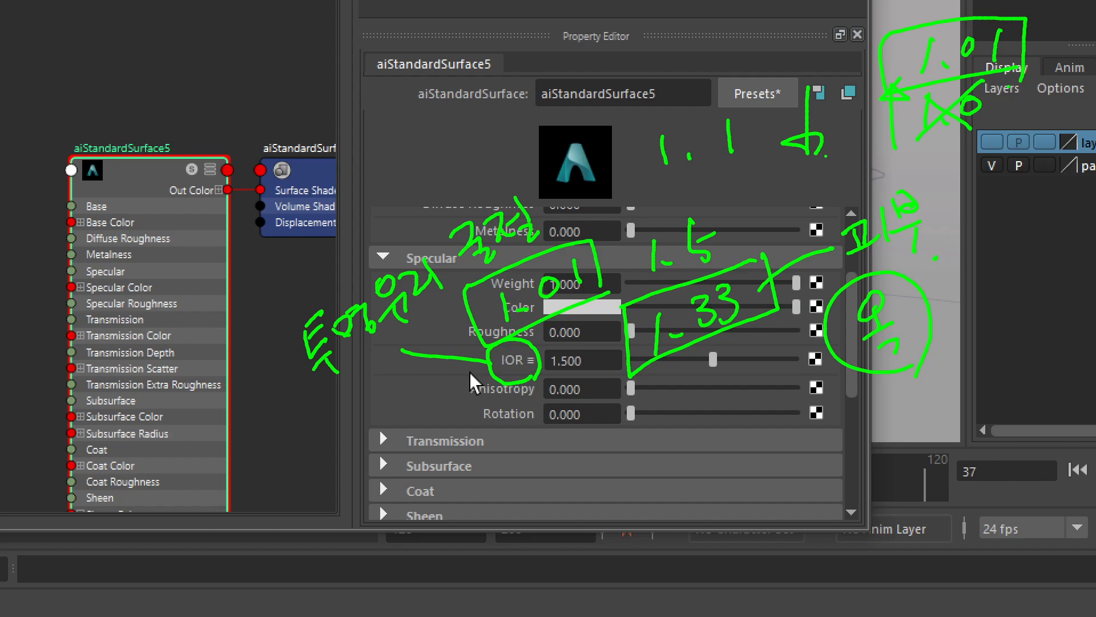
mouse_move(591, 360)
mouse_down()
mouse_move(588, 370)
mouse_move(587, 350)
mouse_up()
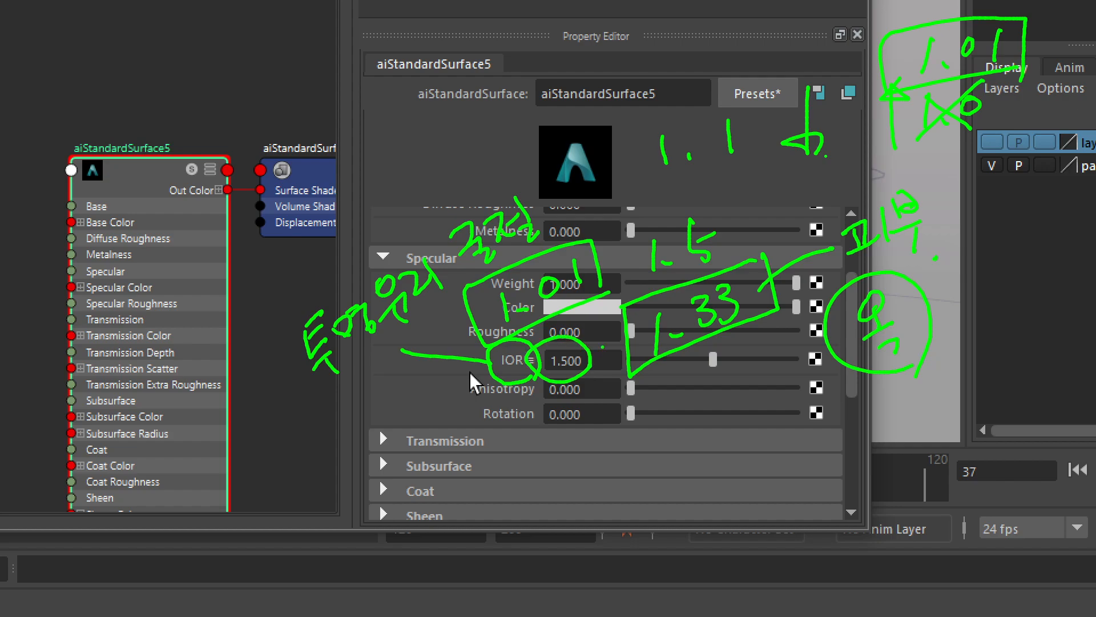
mouse_move(387, 424)
mouse_down()
mouse_move(390, 457)
mouse_move(494, 457)
mouse_move(368, 436)
mouse_up()
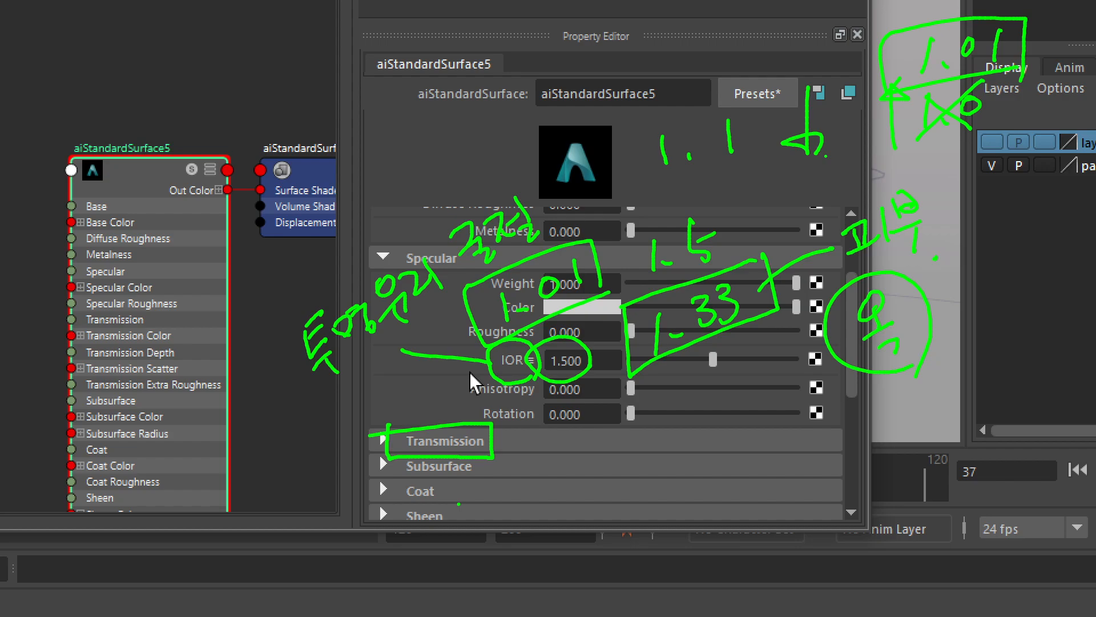
key(Escape)
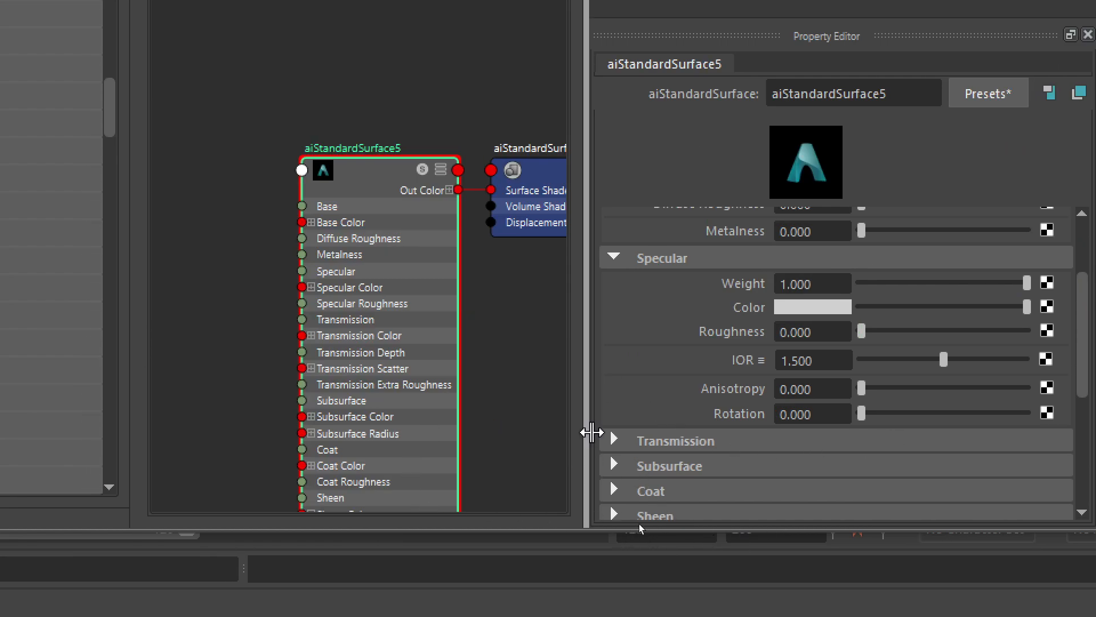
- Expand the material's Transmission settings and set the transmission weight to 1
click(617, 439)
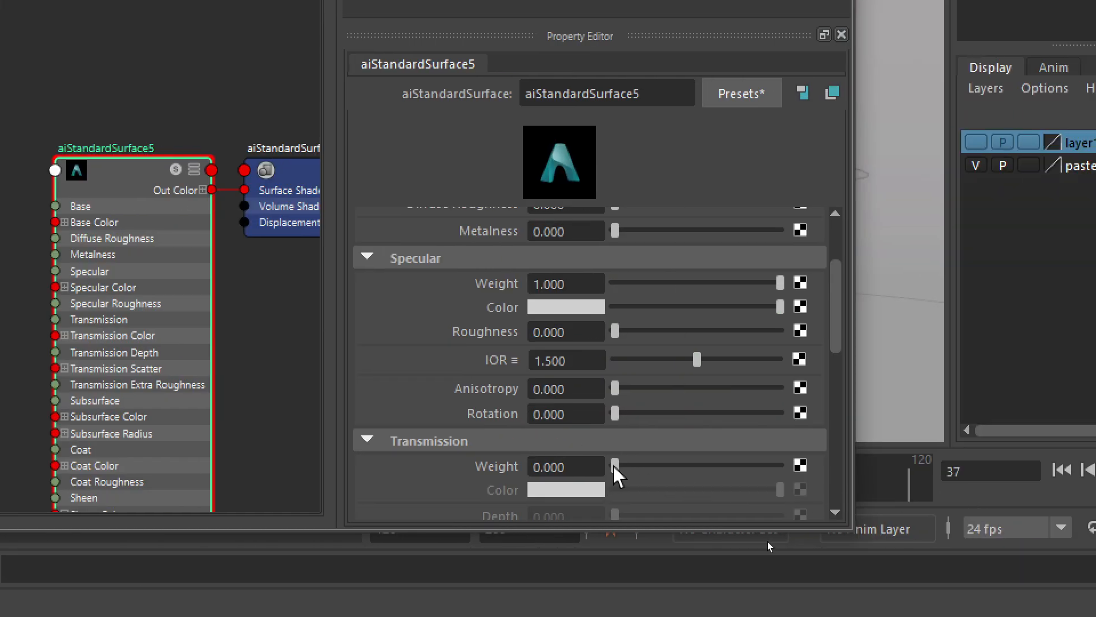
drag(615, 467, 847, 470)
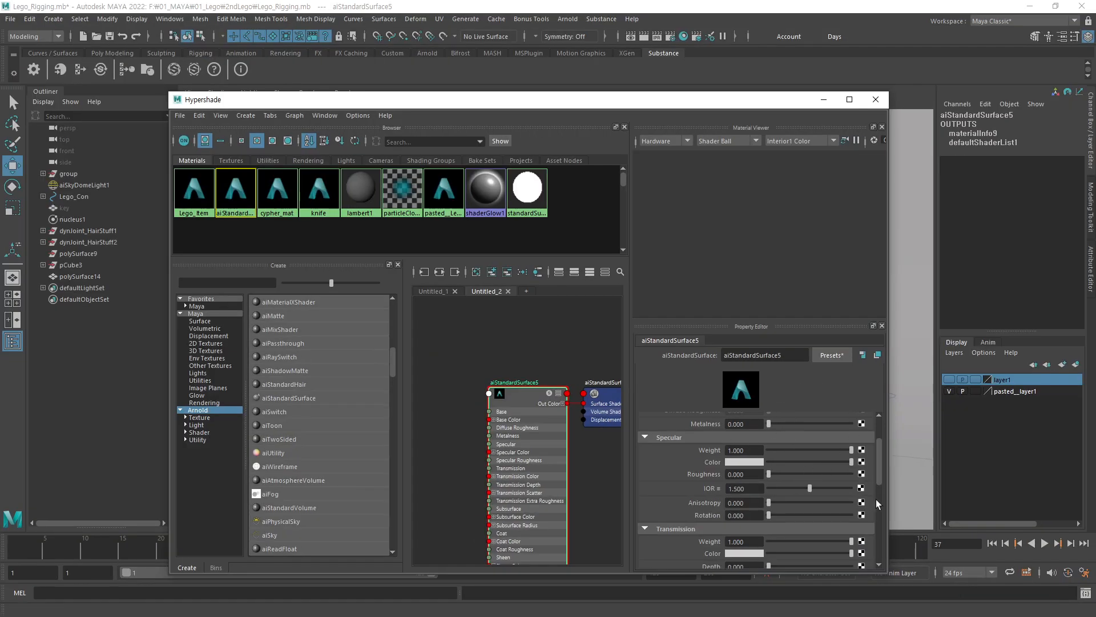
mouse_move(878, 480)
mouse_down()
mouse_move(881, 445)
mouse_move(876, 515)
mouse_move(879, 501)
mouse_up()
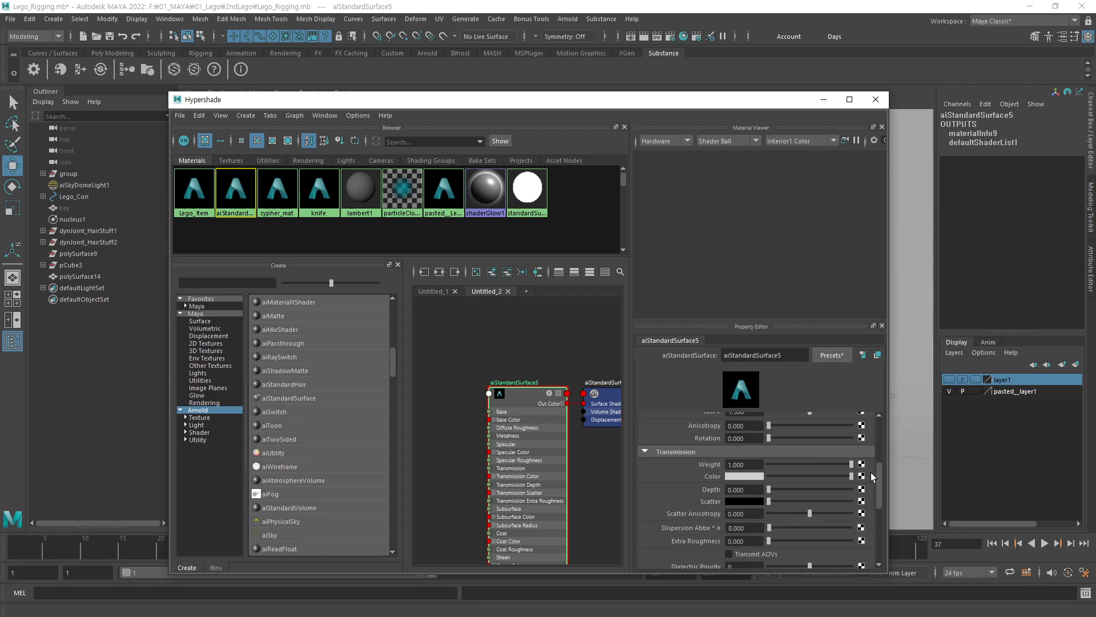
scroll(879, 468, up, 6)
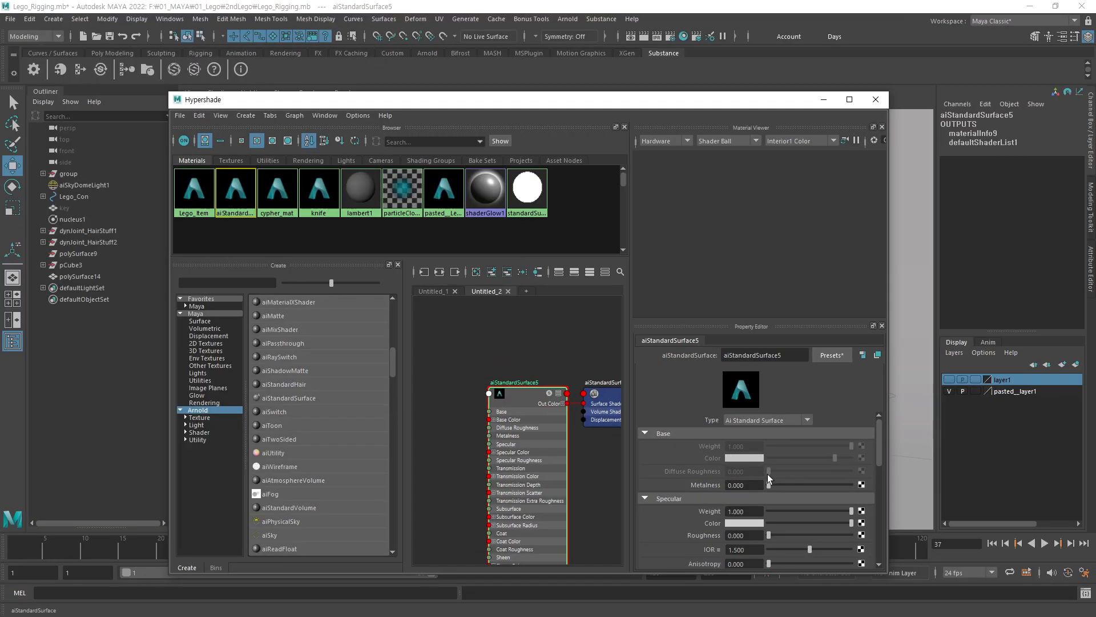
scroll(984, 485, down, 5)
scroll(880, 487, down, 2)
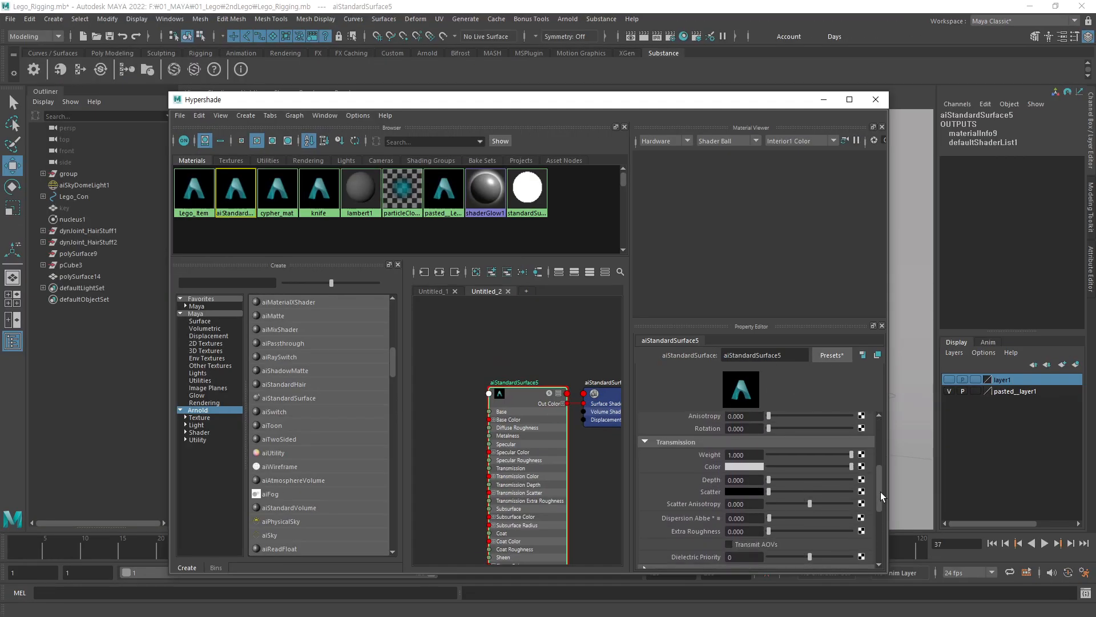
- Switch the Material Viewer's renderer to Arnold and reposition the Hypershade window so all of it is in view
click(688, 142)
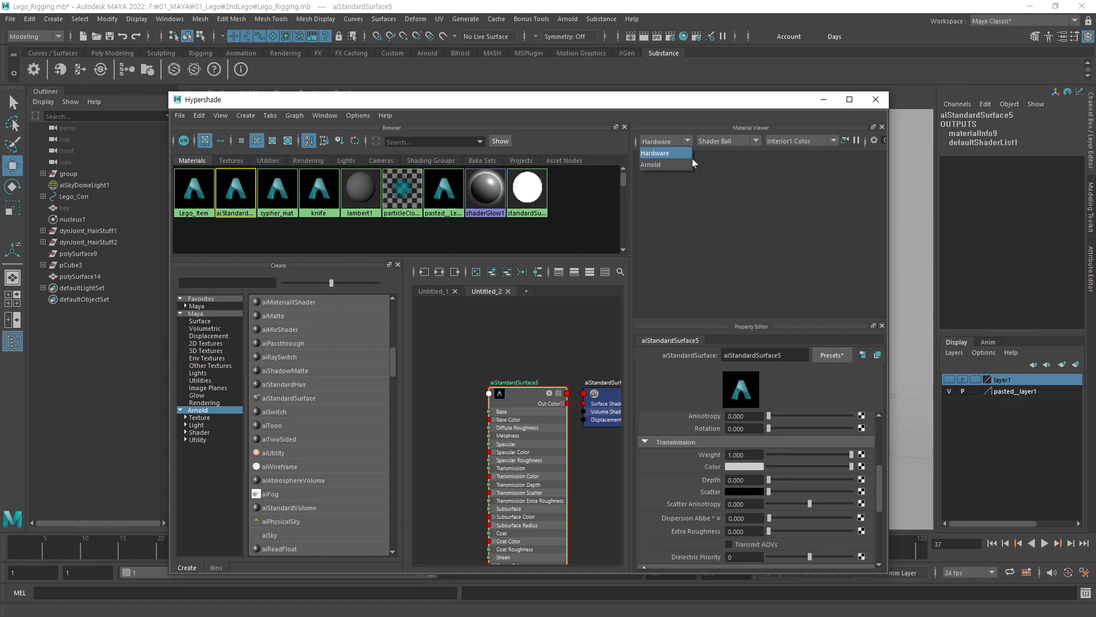
click(679, 165)
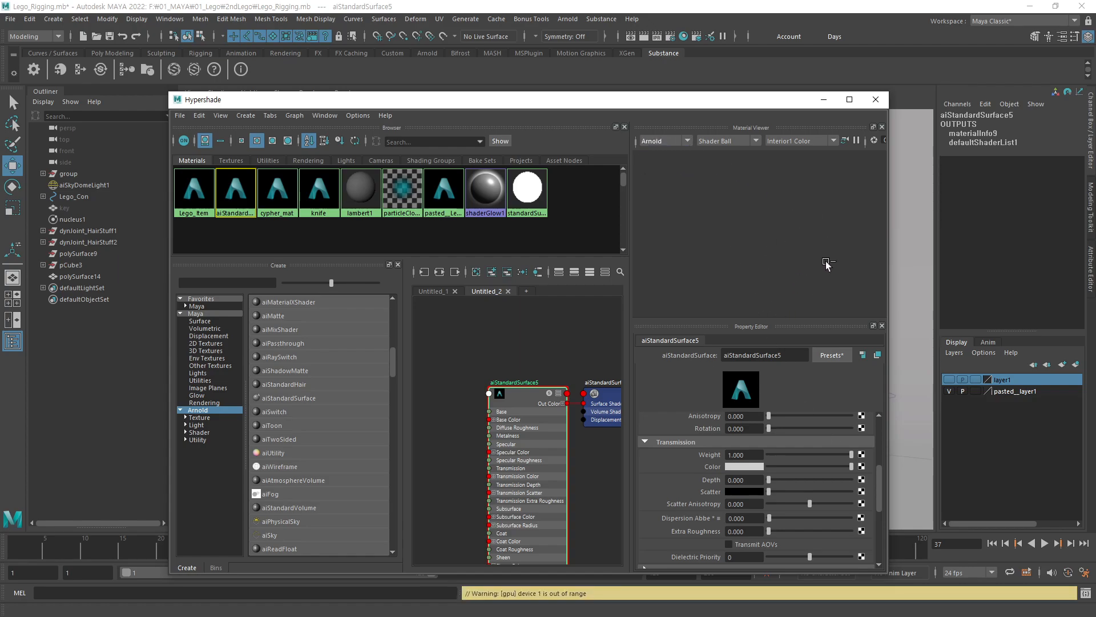
drag(748, 102, 665, 112)
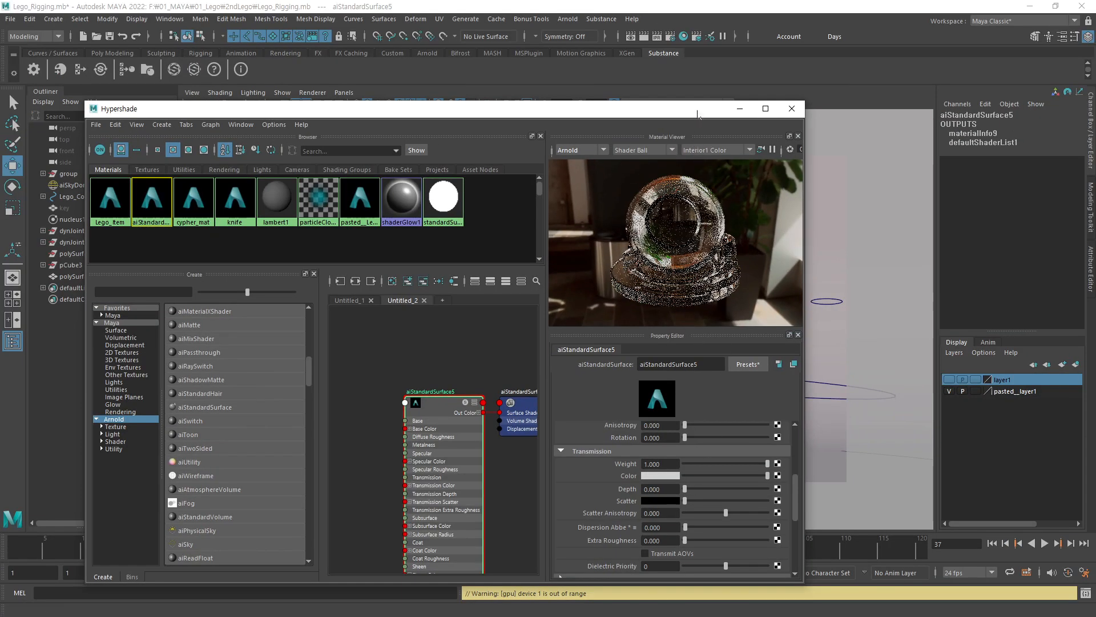
drag(699, 110, 702, 78)
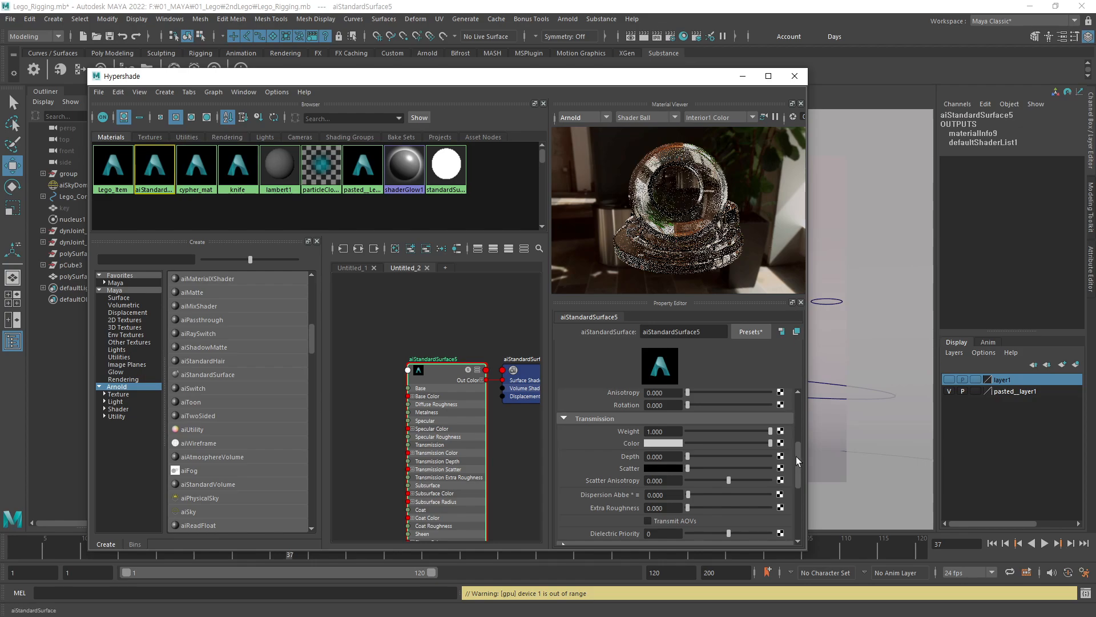
- Set the material's transmission depth to 1 and try raising it further
mouse_move(799, 456)
mouse_down()
mouse_move(799, 473)
mouse_move(801, 454)
mouse_up()
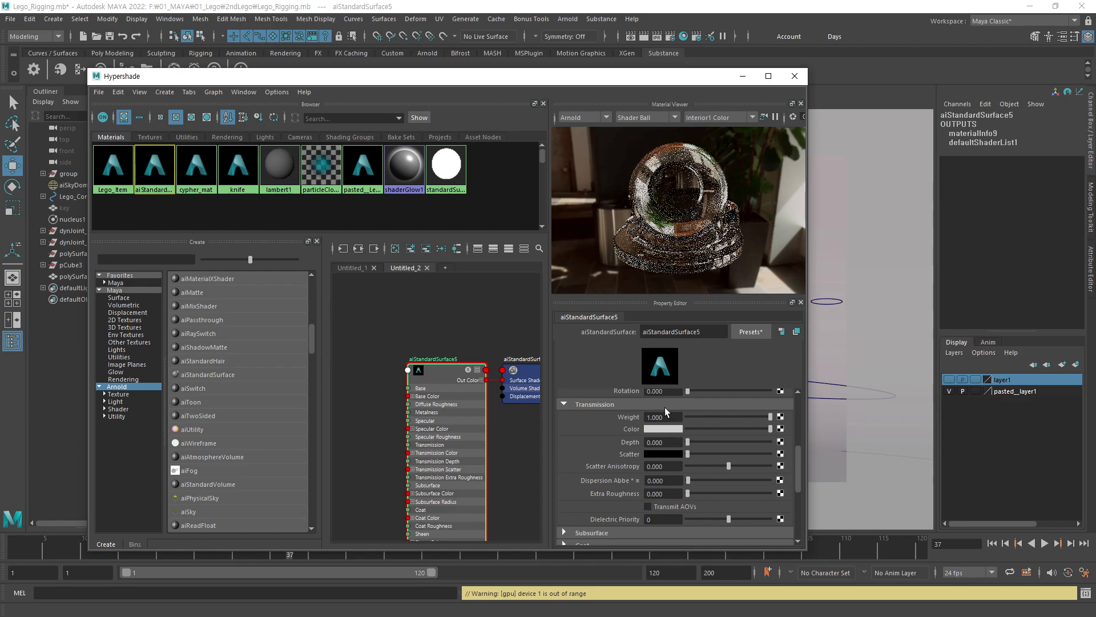
scroll(797, 463, down, 1)
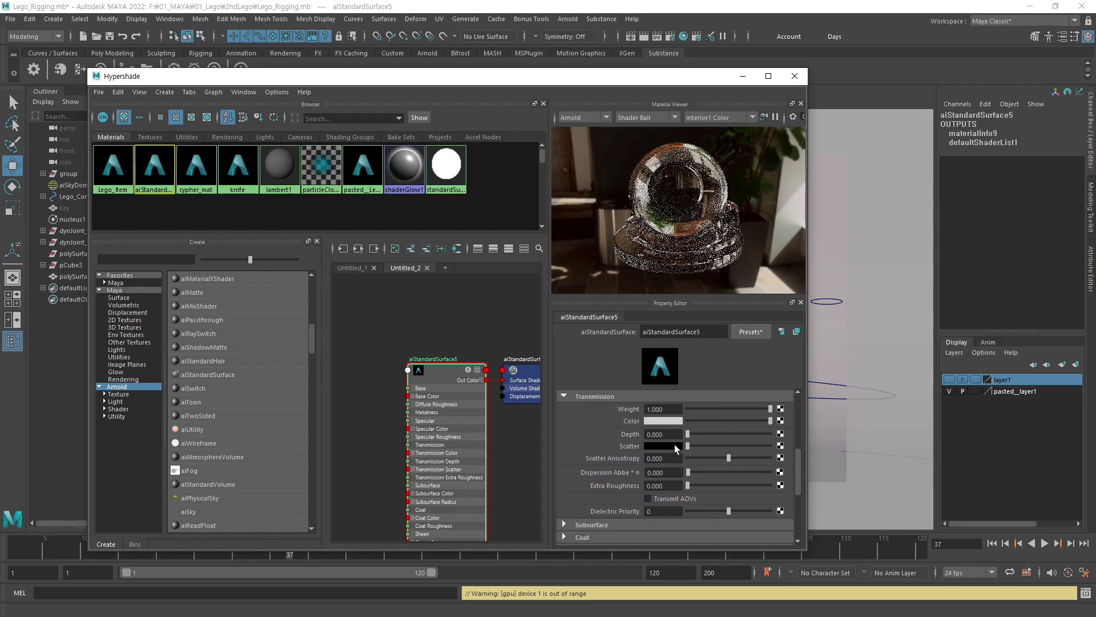
click(661, 434)
text(1)
key(Return)
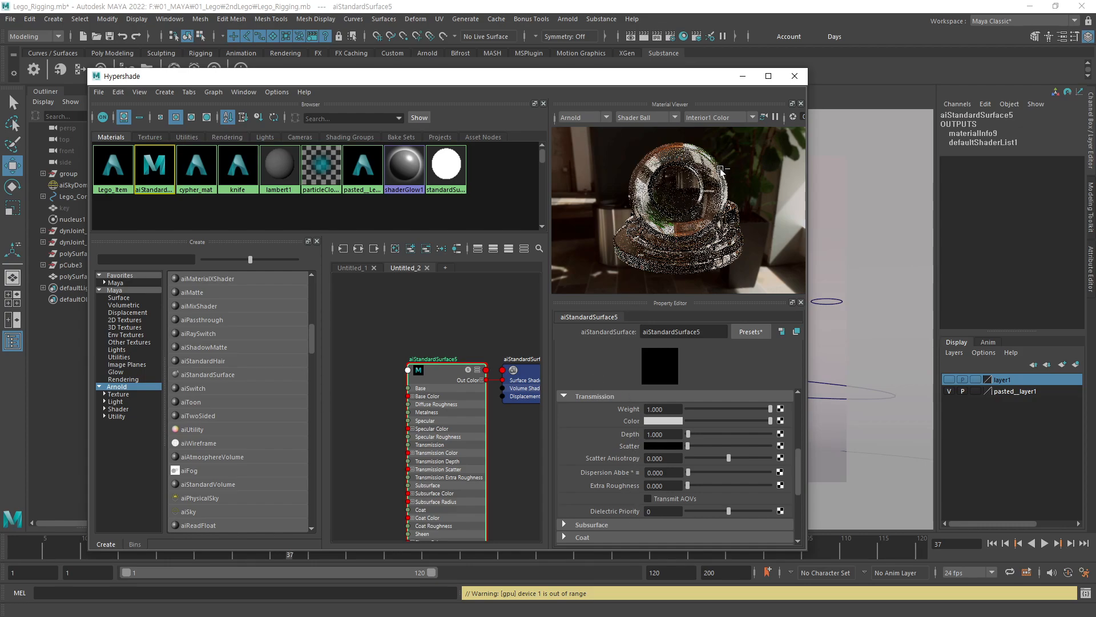
drag(695, 439, 794, 458)
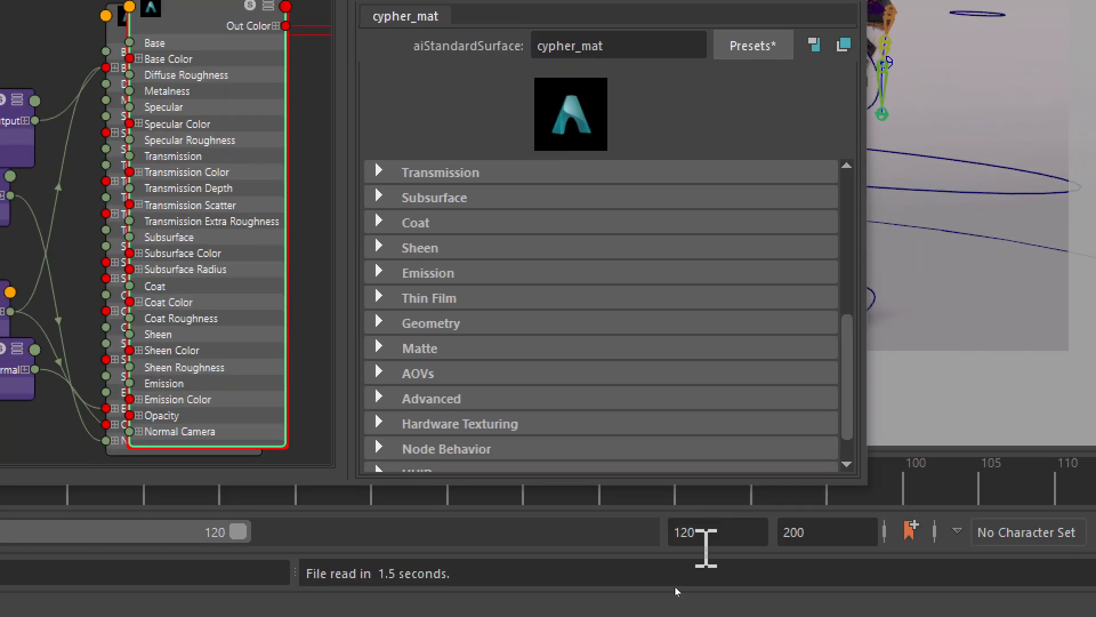
- Expand the Subsurface settings, clear the Hypershade work area and create a new aiStandardSurface material in it
click(481, 392)
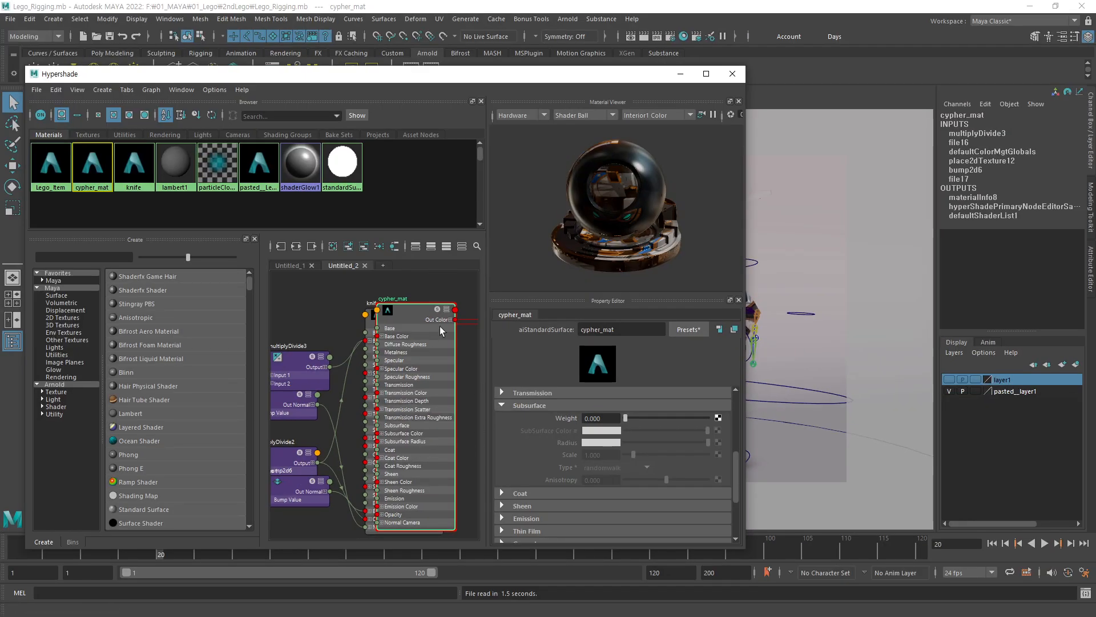
mouse_move(431, 428)
middle_down()
mouse_move(333, 470)
mouse_move(337, 427)
middle_up()
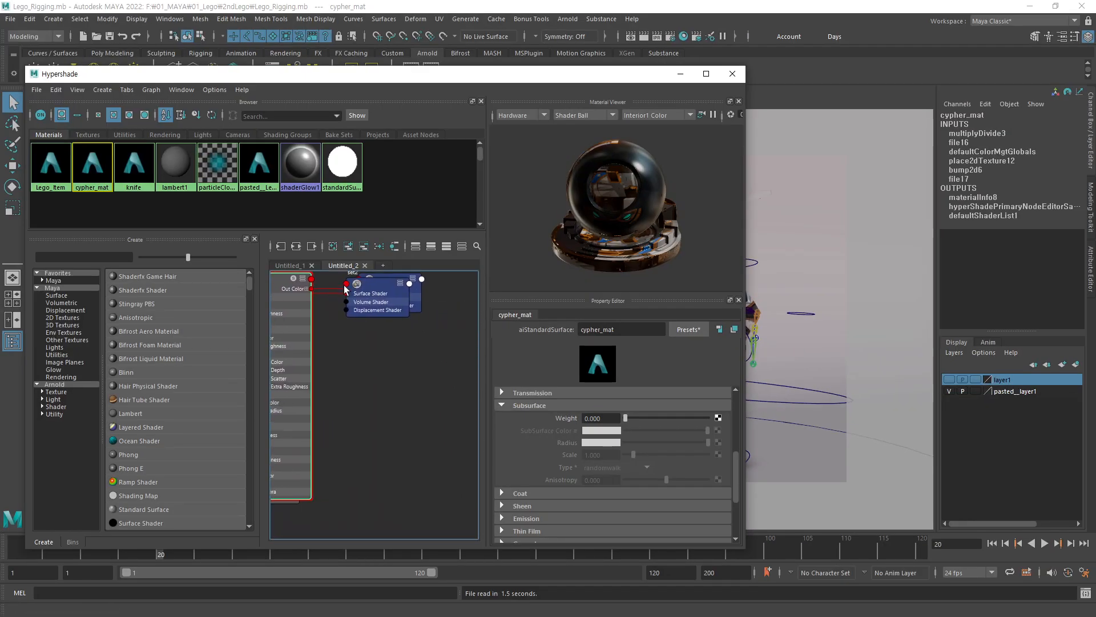
click(333, 246)
key(Tab)
text(aist)
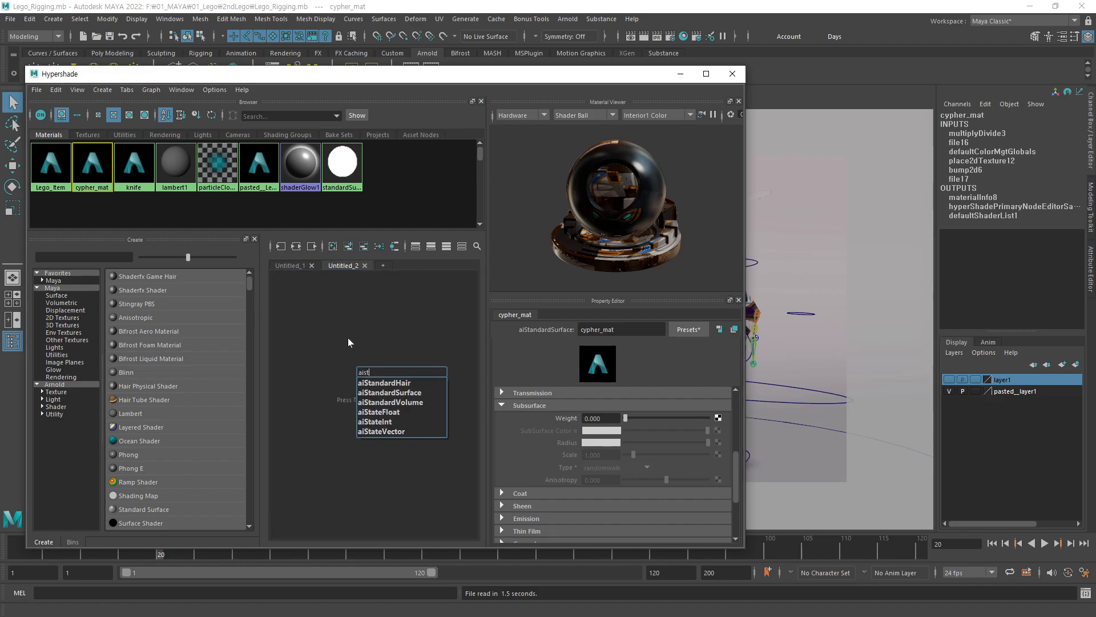
key(Down)
key(Down)
key(Return)
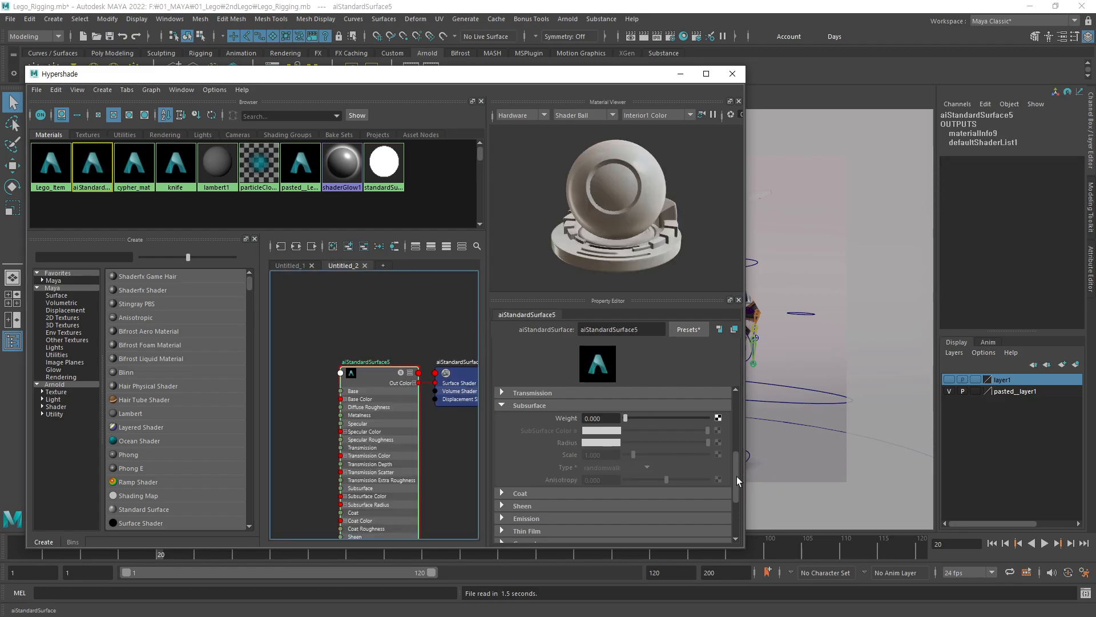
- Set the base color of the new aiStandardSurface material to red
drag(737, 476, 739, 402)
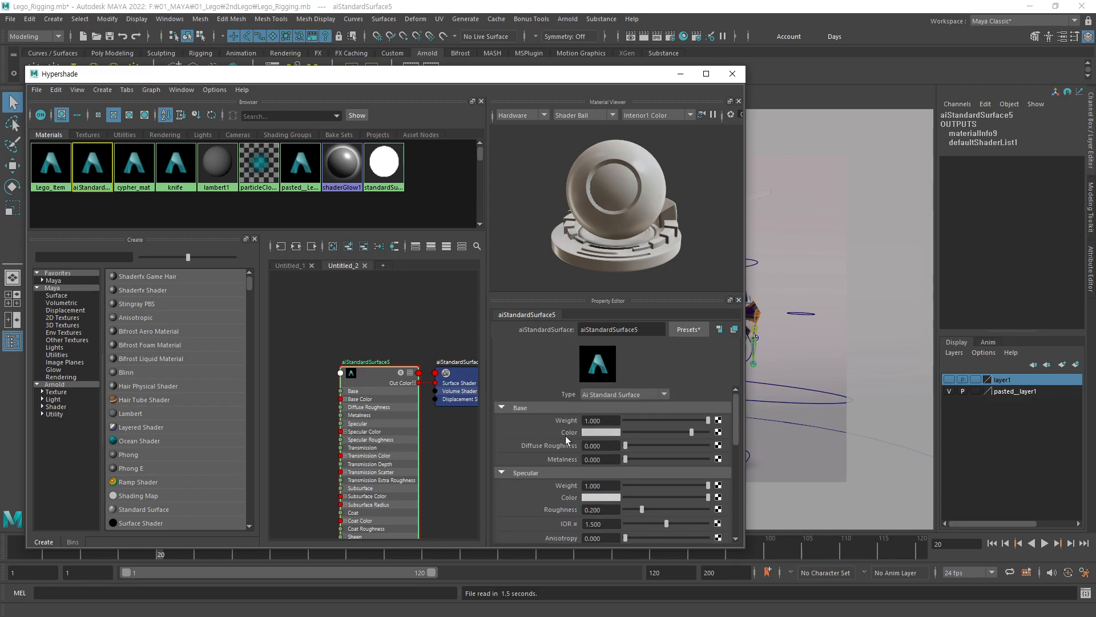
click(597, 432)
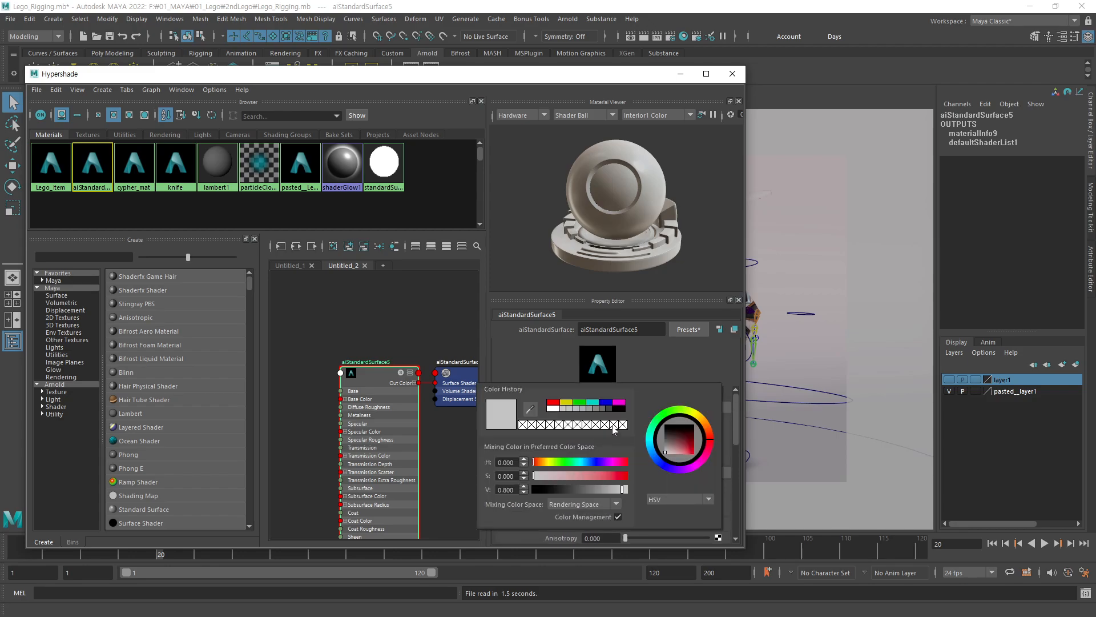
click(555, 403)
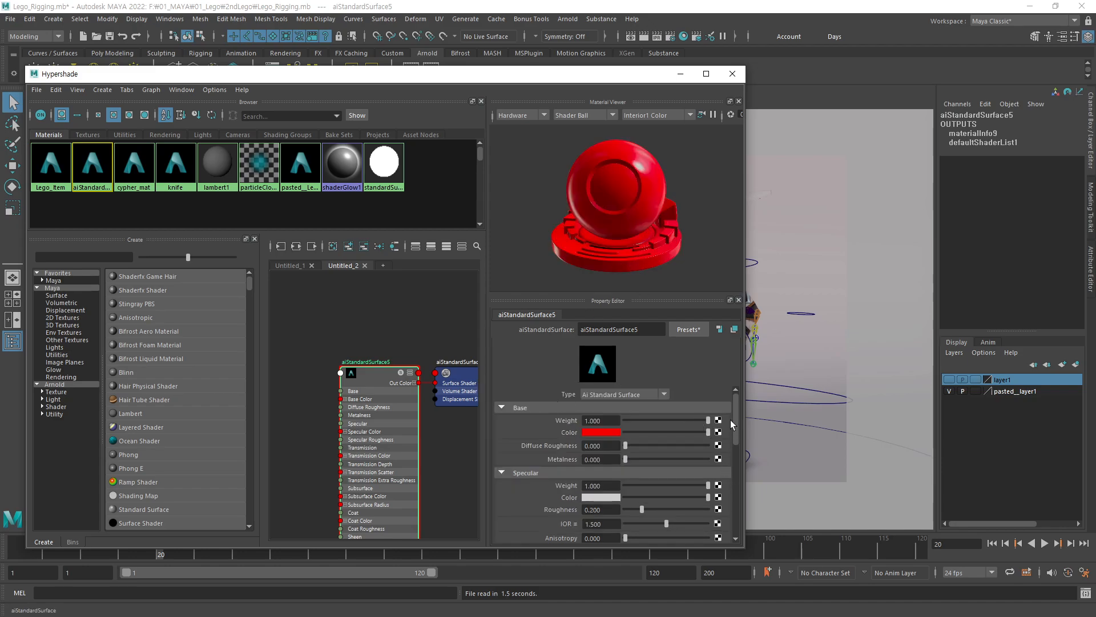
- Raise the material's subsurface weight to about 0.503 and set its subsurface color to yellow
drag(737, 420, 735, 461)
scroll(609, 484, down, 3)
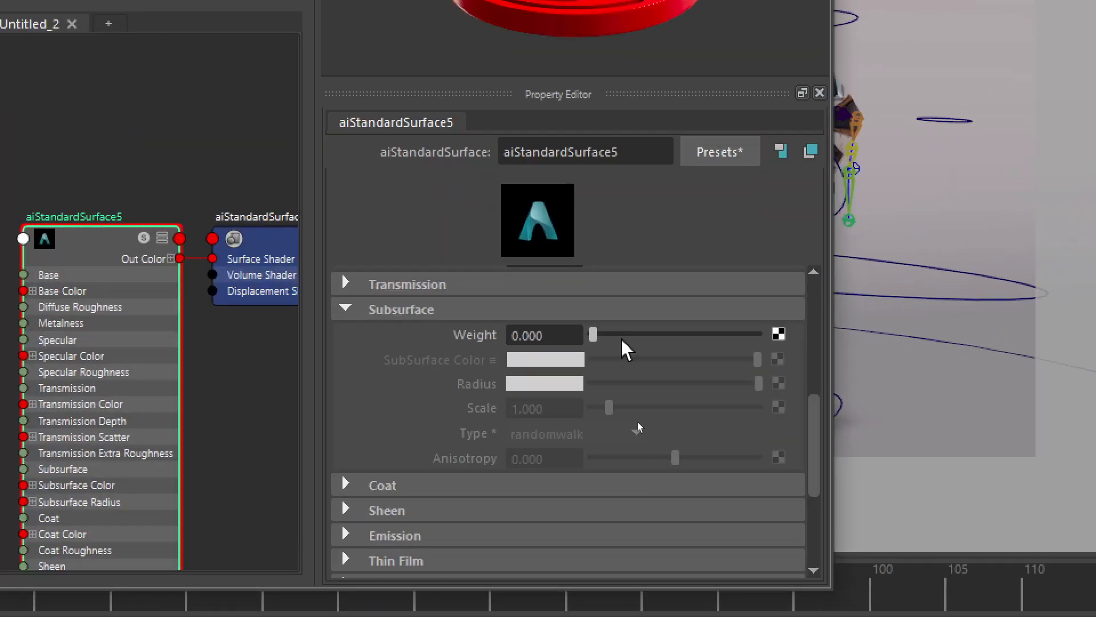
click(626, 421)
drag(594, 338, 676, 350)
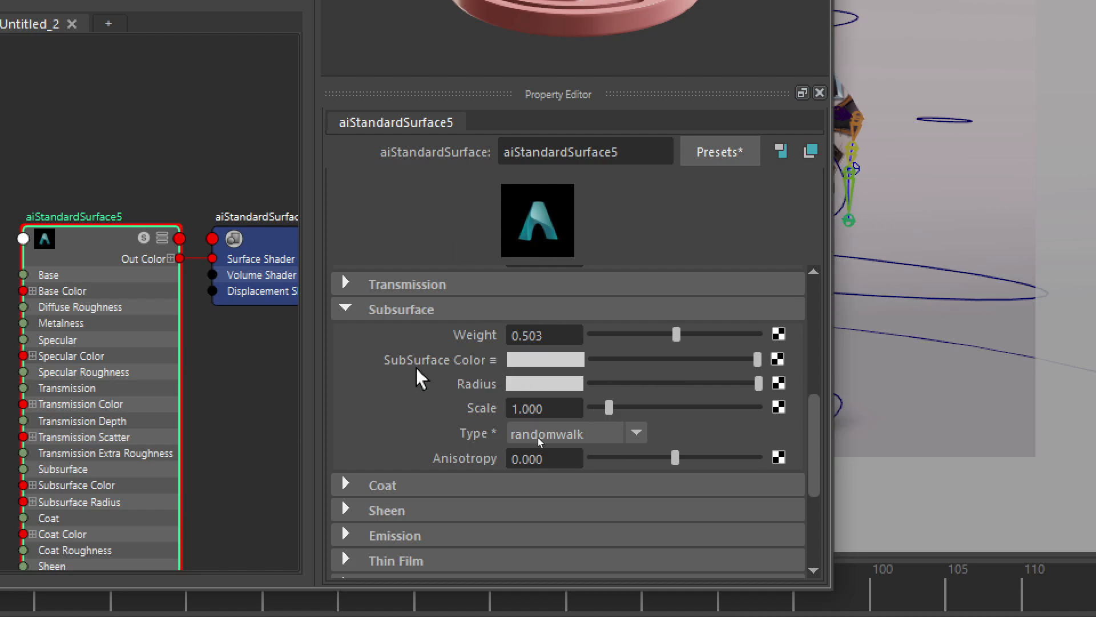
click(541, 361)
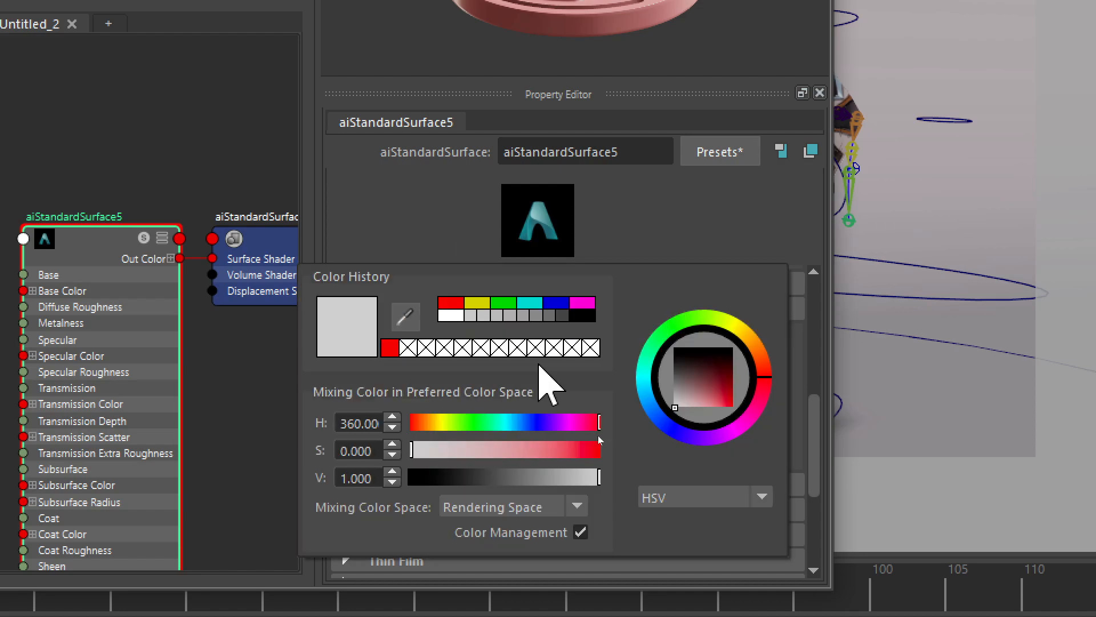
click(477, 302)
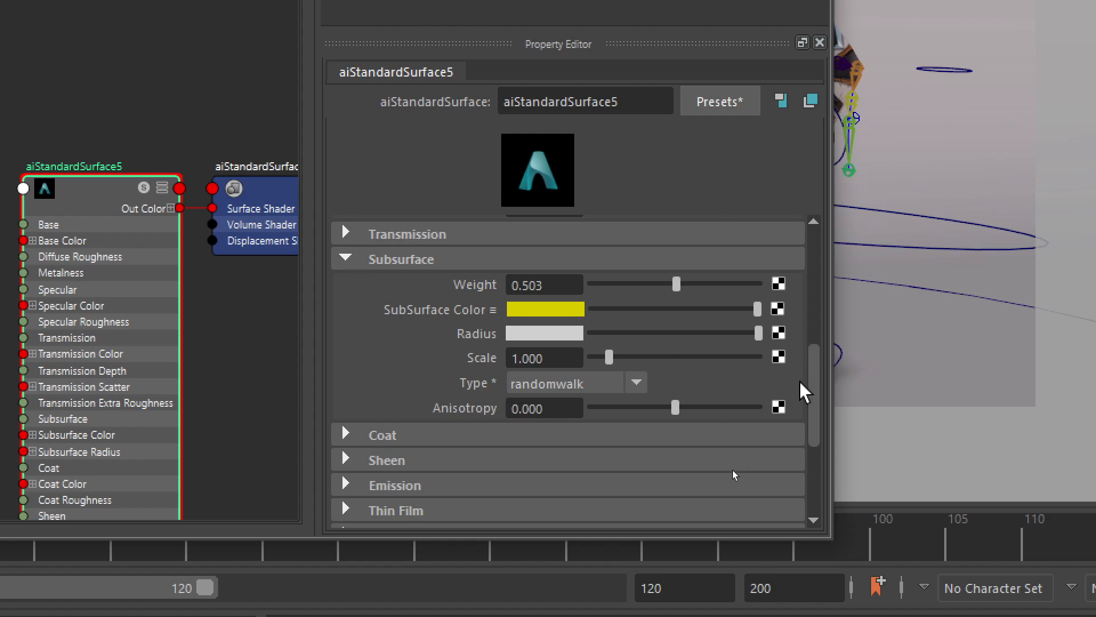
- Set the material's specular roughness to 0 and its IOR to 1.25
drag(813, 394, 817, 320)
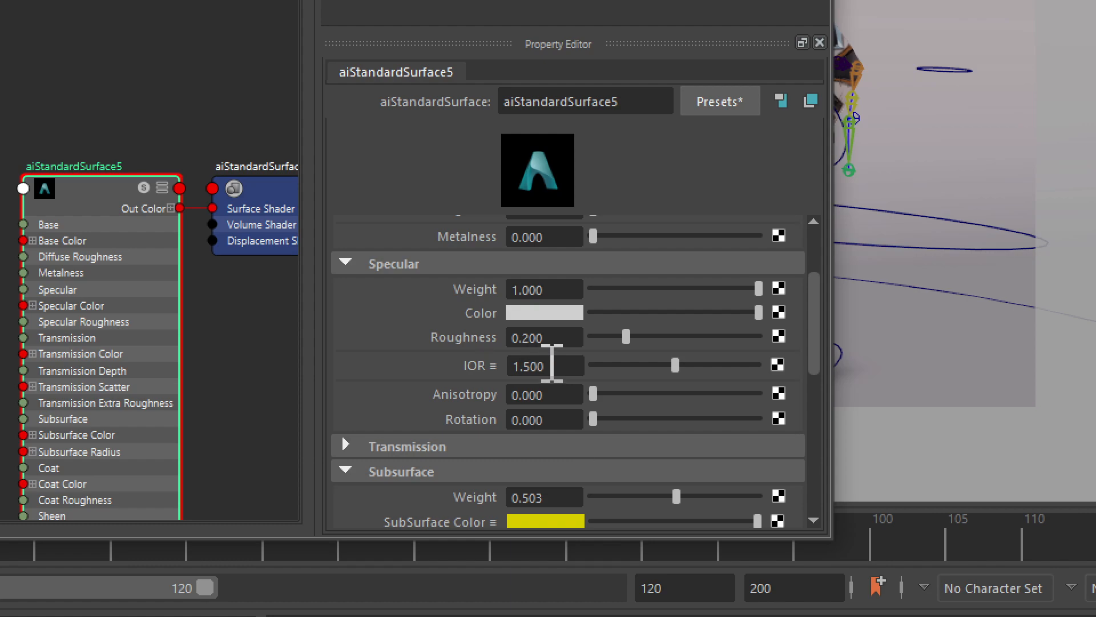
drag(563, 336, 517, 337)
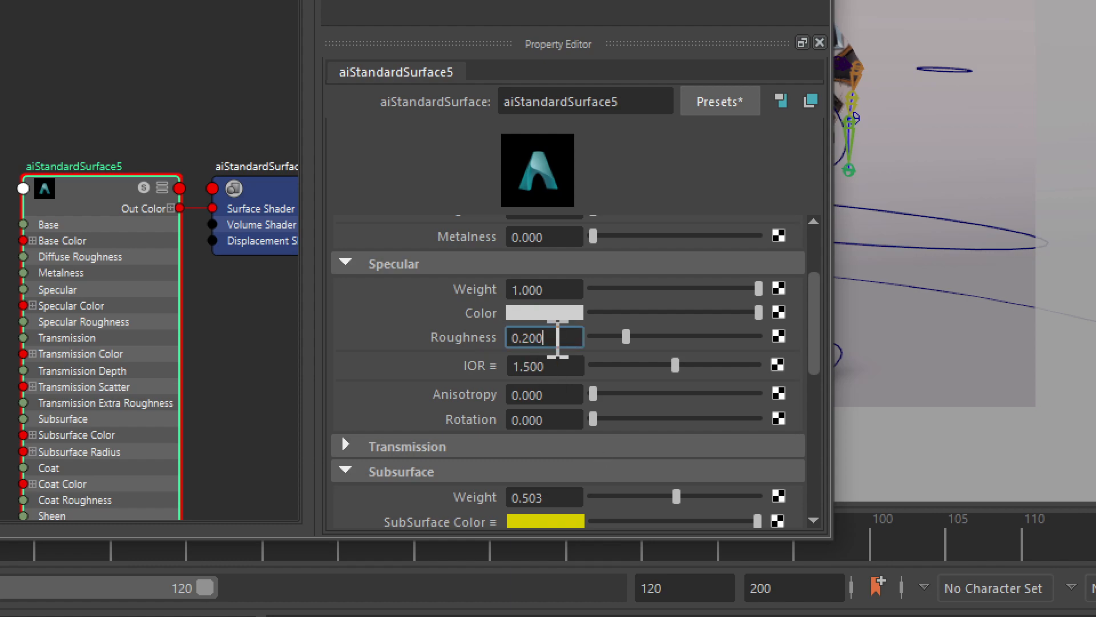
text(0)
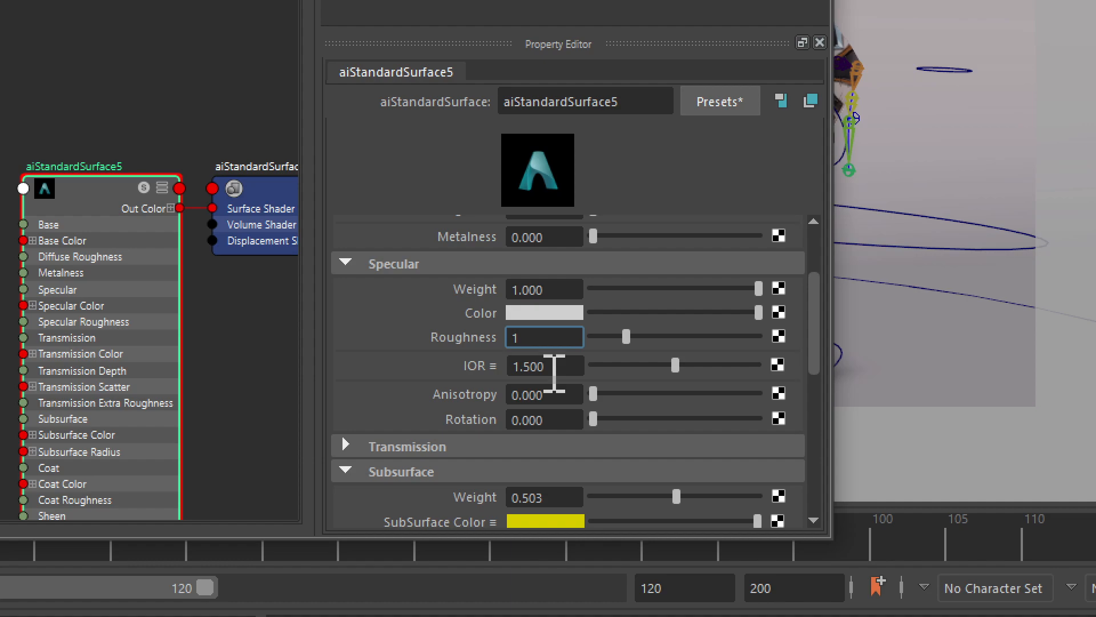
key(Tab)
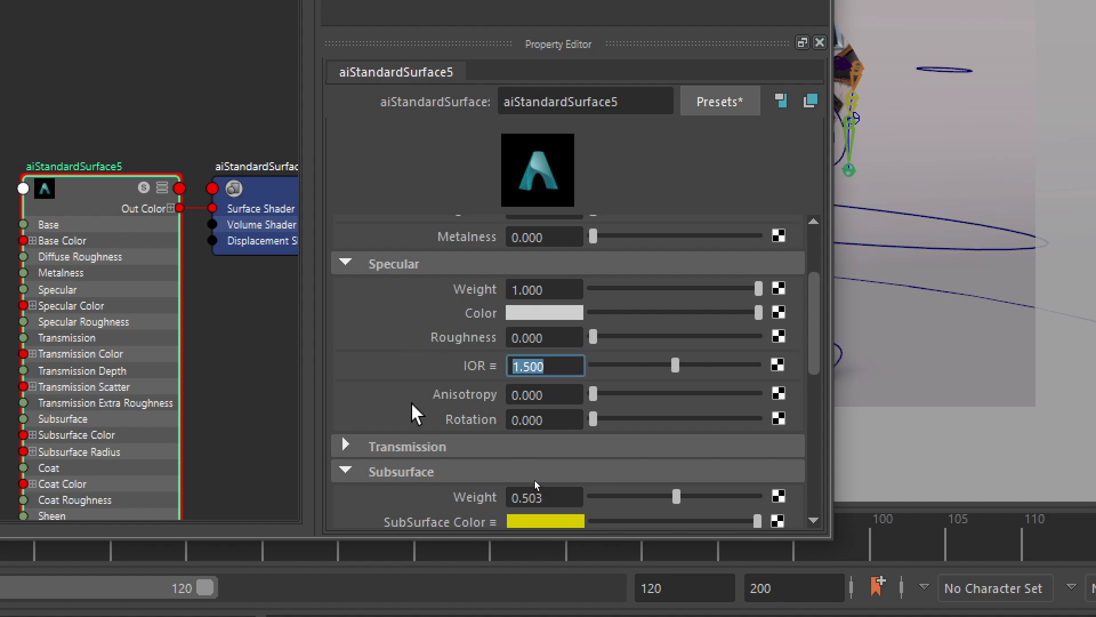
text(1.25)
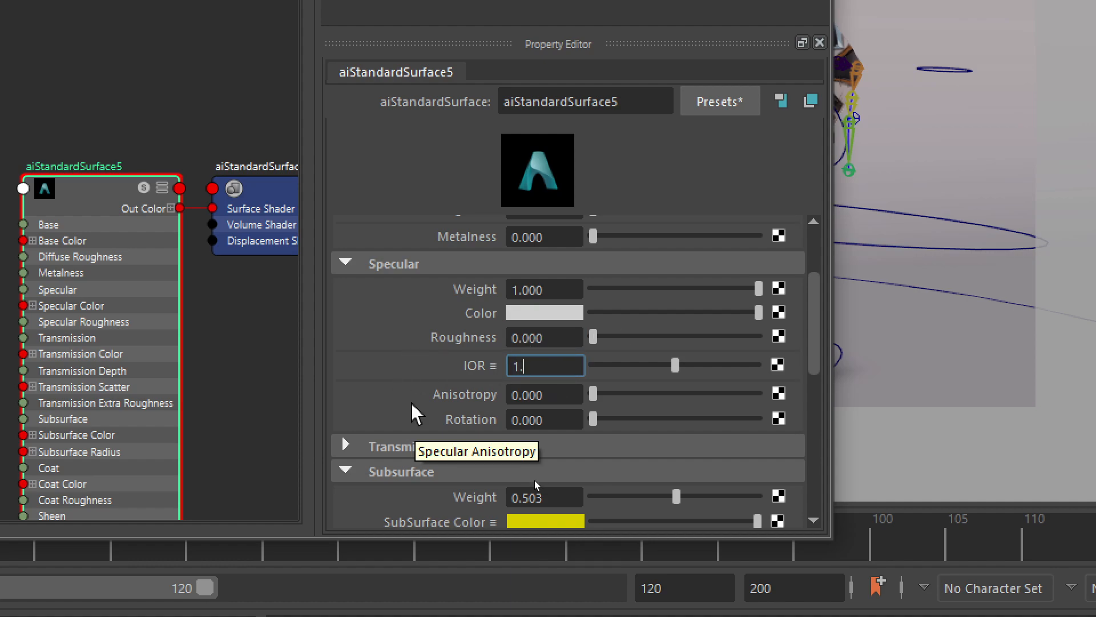
key(Return)
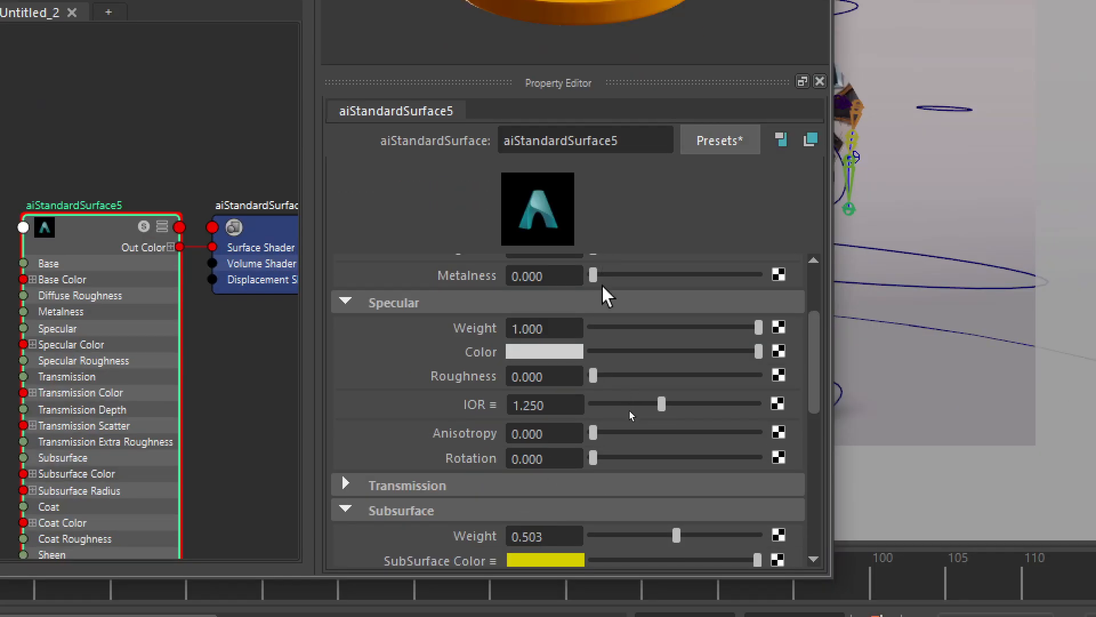
- Try green as the subsurface color, and switch it to blue to compare the mix with the red base
scroll(734, 444, down, 5)
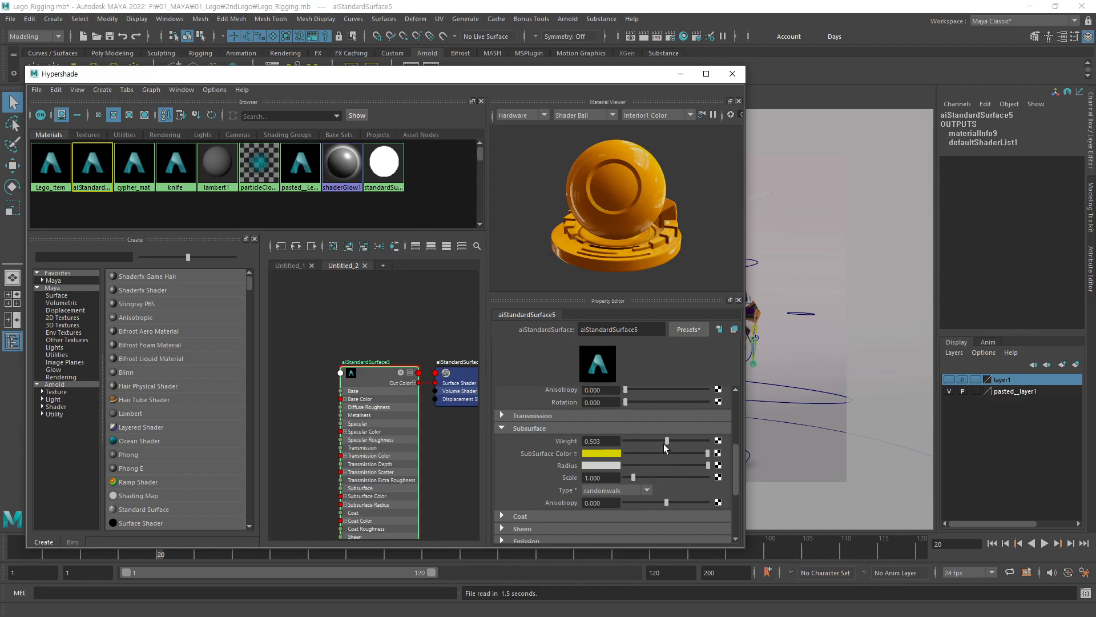
click(618, 453)
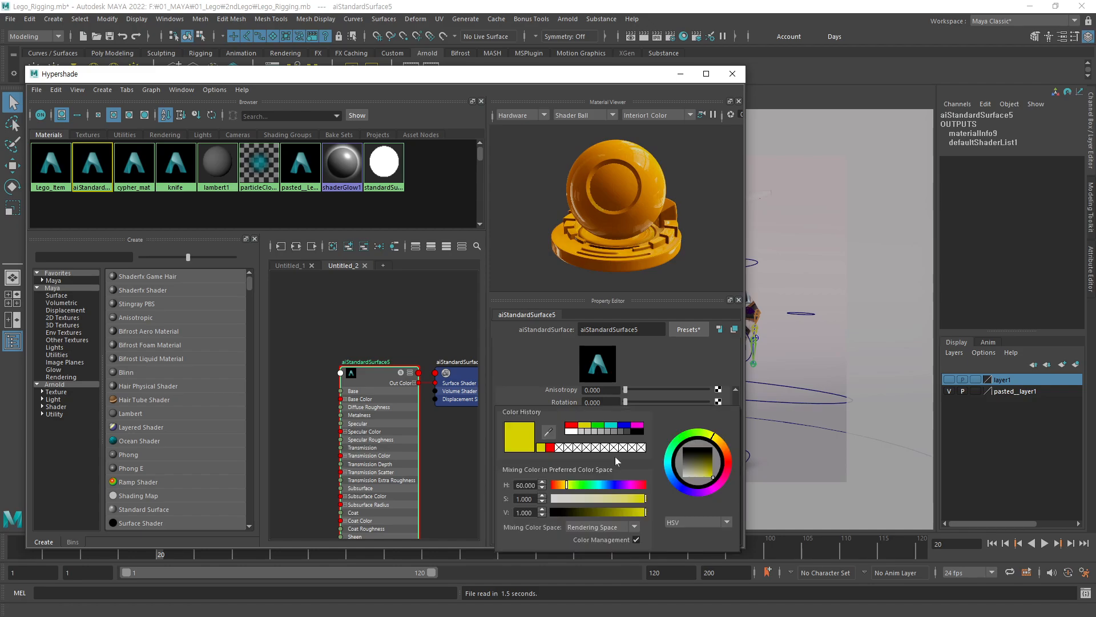
click(598, 426)
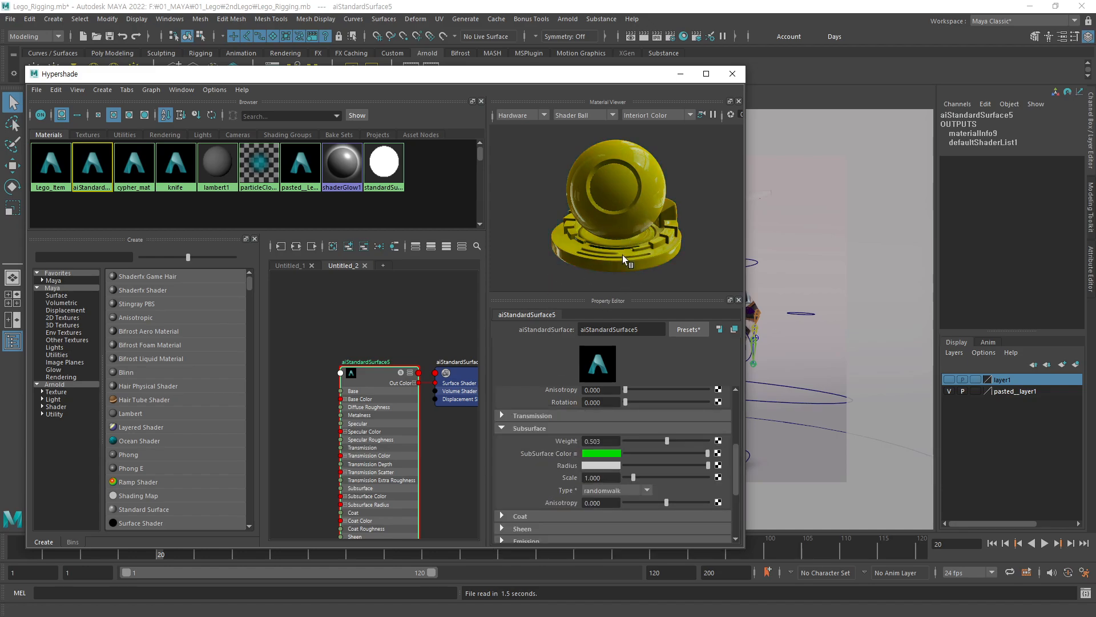
click(600, 457)
click(606, 424)
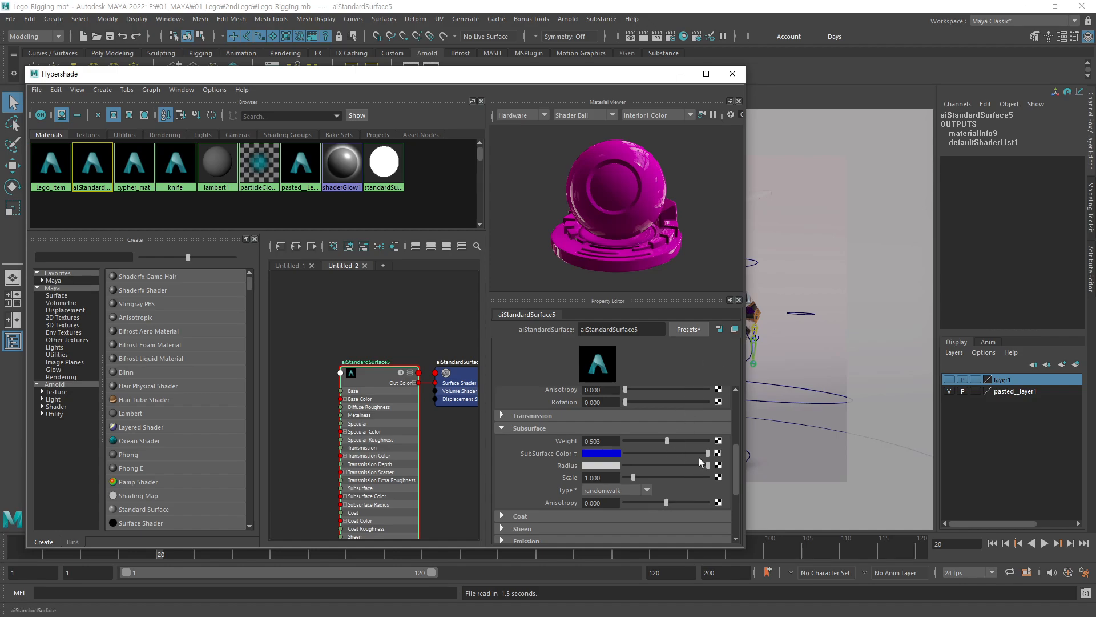
- Lower the specular weight to about 0.671 and adjust the specular roughness to about 0.161
drag(735, 458, 678, 421)
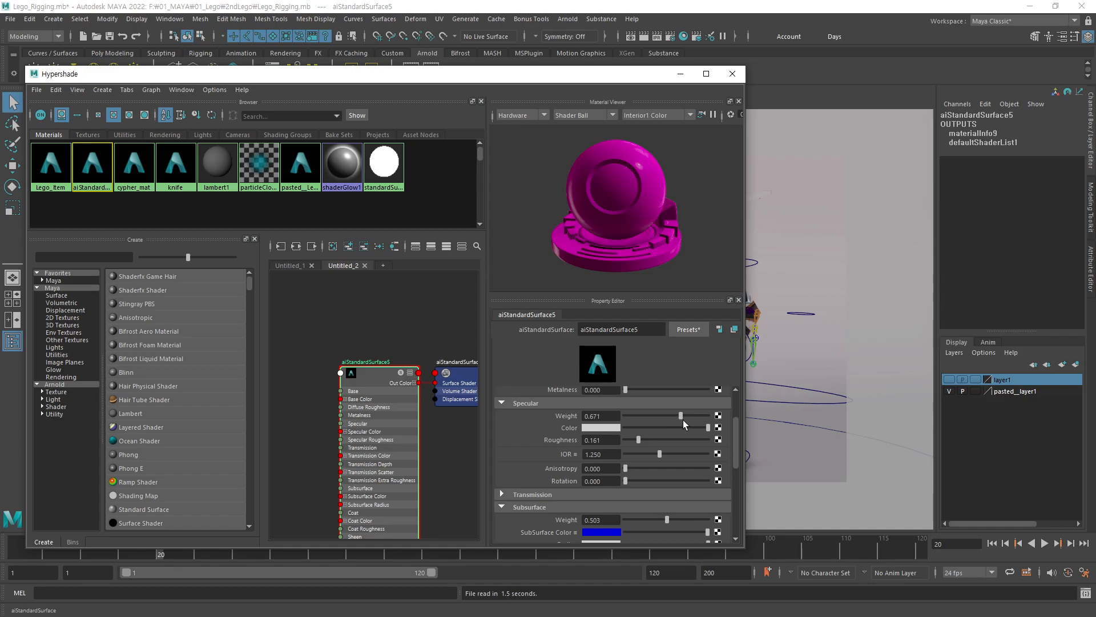
drag(683, 415, 649, 440)
- Review the Coat and Sheen sections and expand the material's Geometry settings
drag(738, 434, 737, 505)
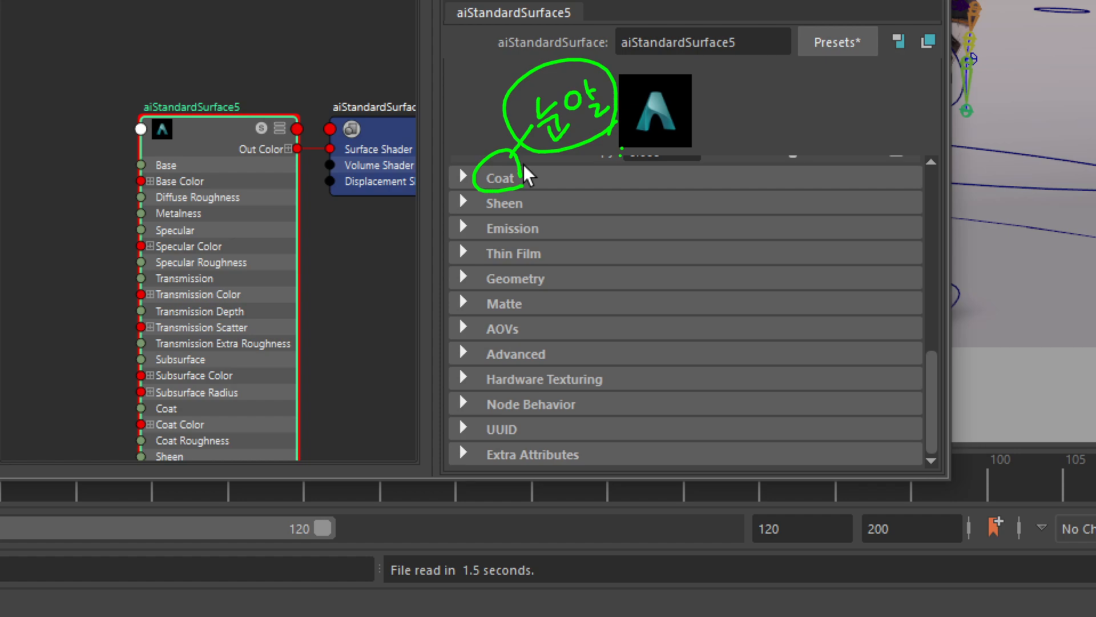
mouse_move(523, 217)
mouse_down()
mouse_move(490, 193)
mouse_move(535, 212)
mouse_up()
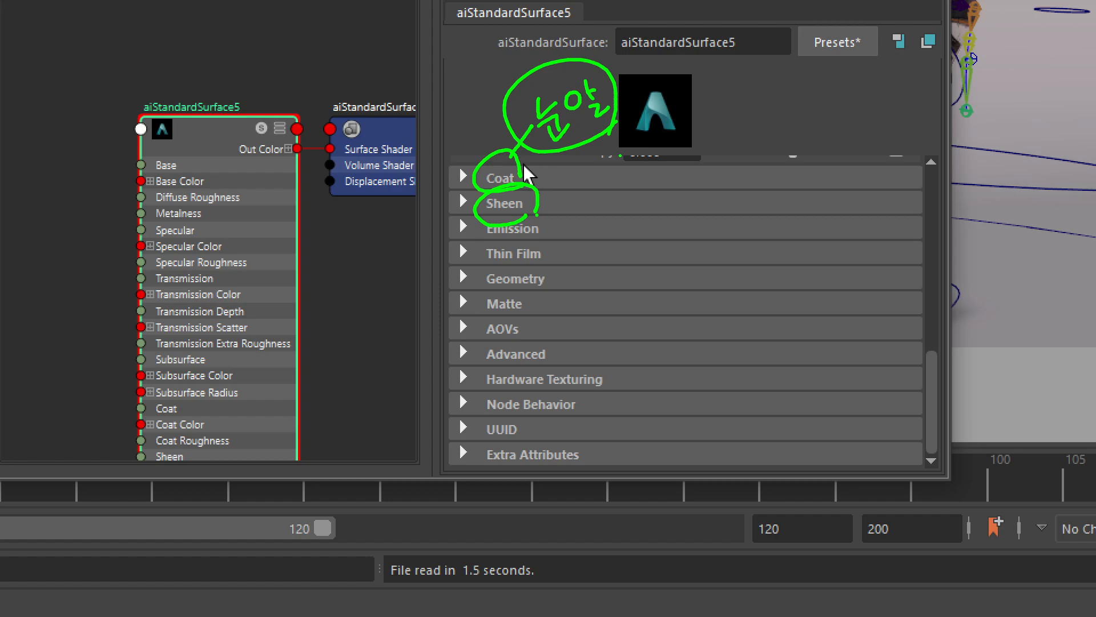
drag(546, 227, 593, 202)
key(Escape)
click(483, 281)
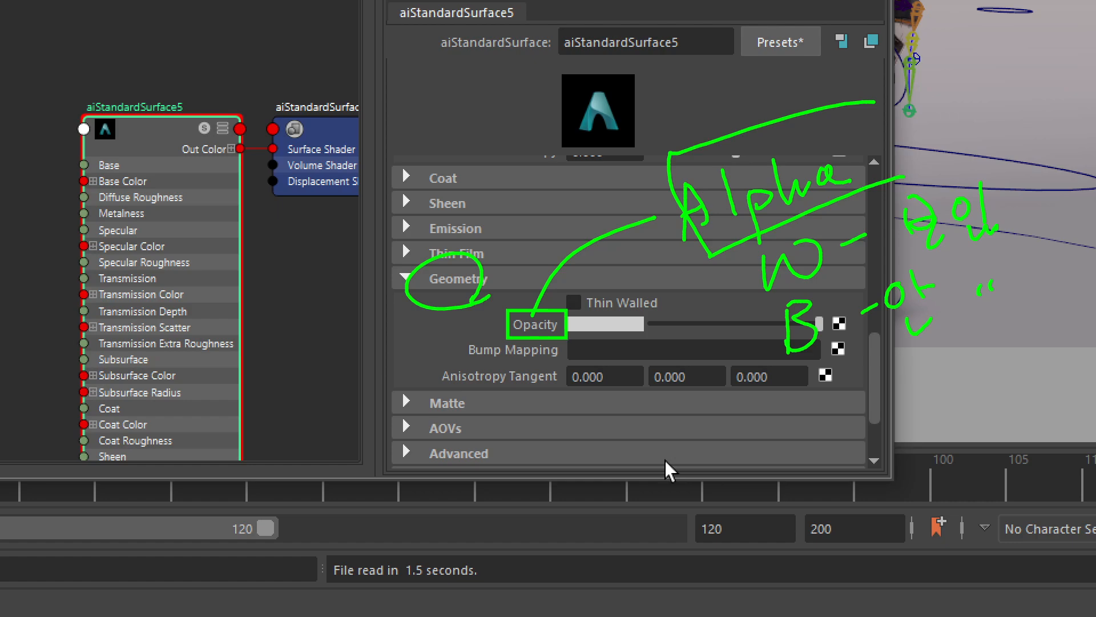
ctrl+drag(453, 341, 566, 364)
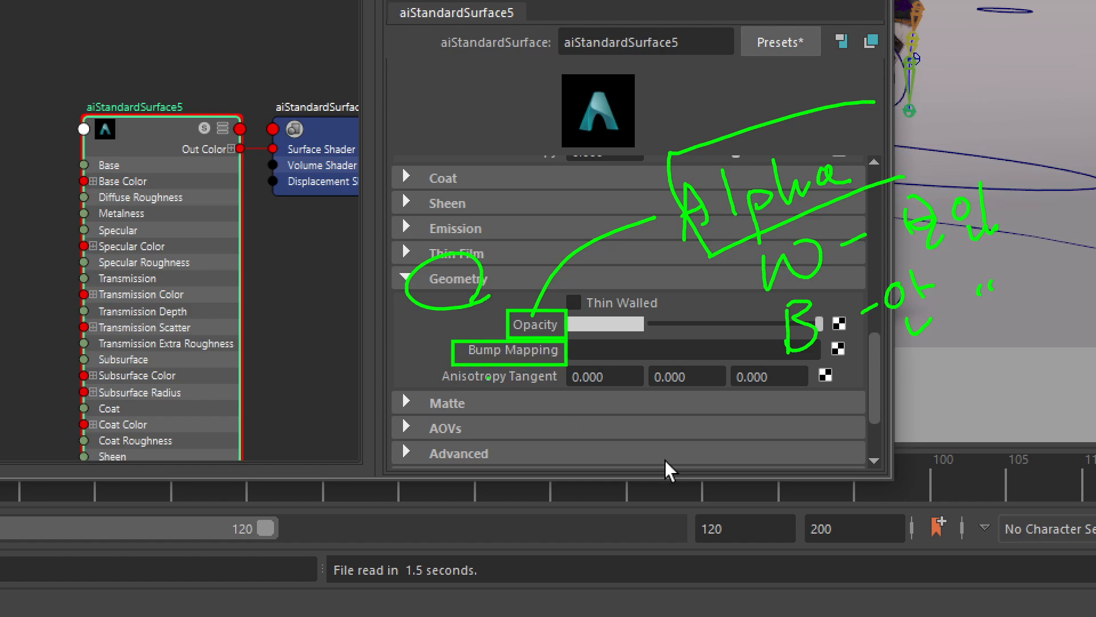
drag(465, 363, 370, 402)
mouse_move(307, 471)
mouse_down()
mouse_move(334, 457)
mouse_move(337, 423)
mouse_up()
mouse_move(347, 437)
mouse_down()
mouse_move(421, 411)
mouse_move(464, 371)
mouse_move(482, 406)
mouse_up()
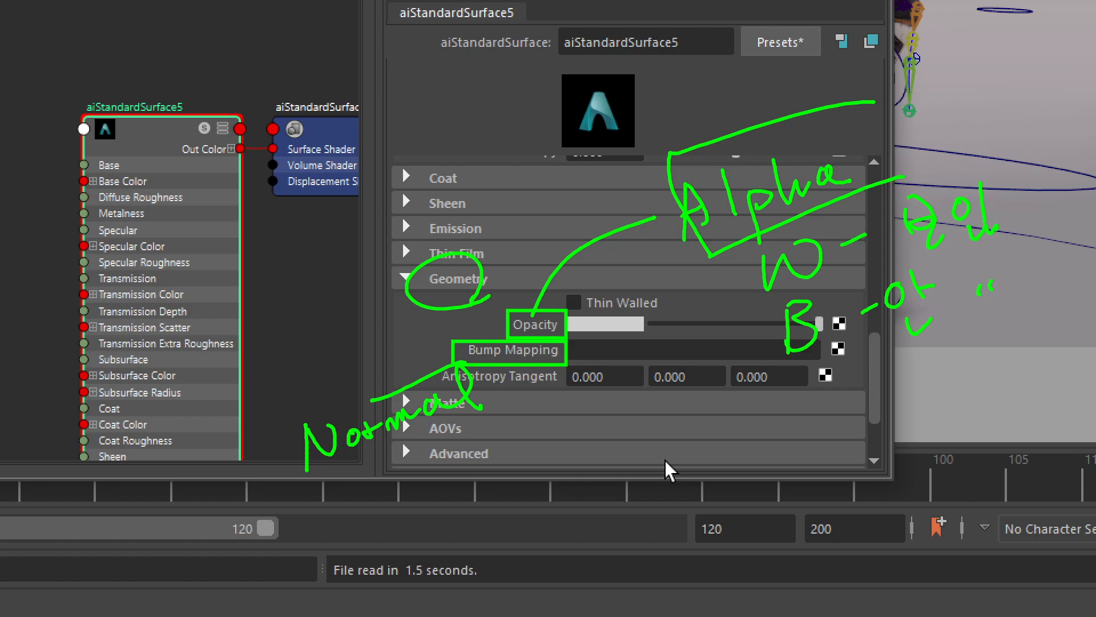
drag(514, 265, 515, 308)
drag(323, 328, 317, 367)
click(263, 403)
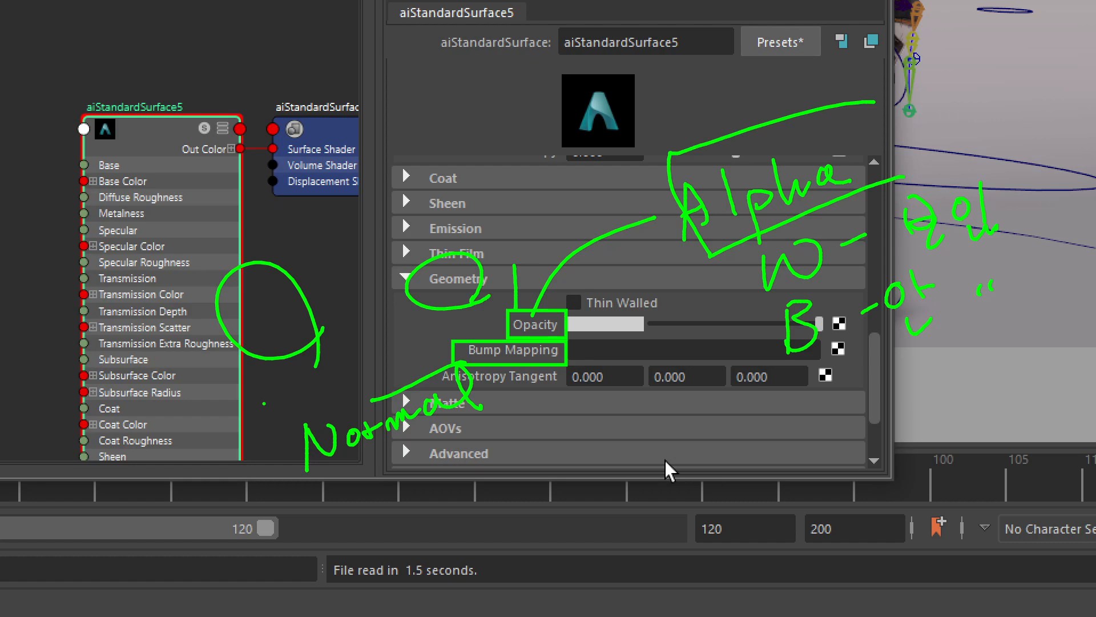
mouse_move(179, 116)
mouse_down()
mouse_move(149, 142)
mouse_move(212, 124)
mouse_up()
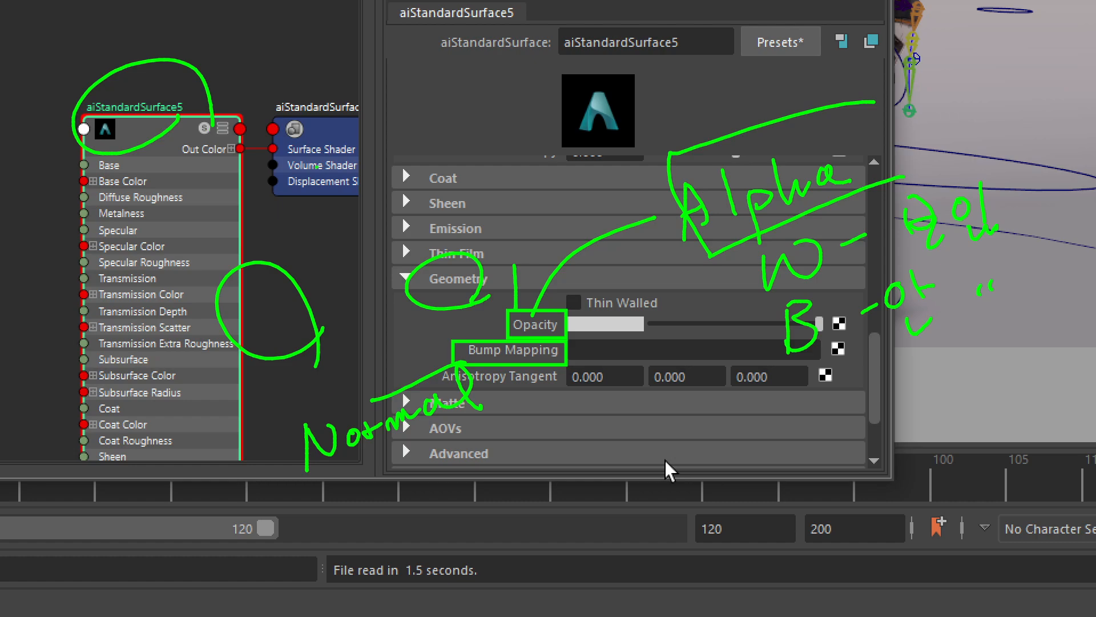
drag(239, 56, 246, 107)
mouse_move(240, 52)
mouse_down()
mouse_move(269, 83)
mouse_move(298, 84)
mouse_up()
mouse_move(293, 47)
mouse_down()
mouse_move(313, 49)
mouse_move(320, 81)
mouse_up()
click(327, 53)
mouse_move(349, 42)
mouse_down()
mouse_move(338, 70)
mouse_move(360, 69)
mouse_up()
click(375, 80)
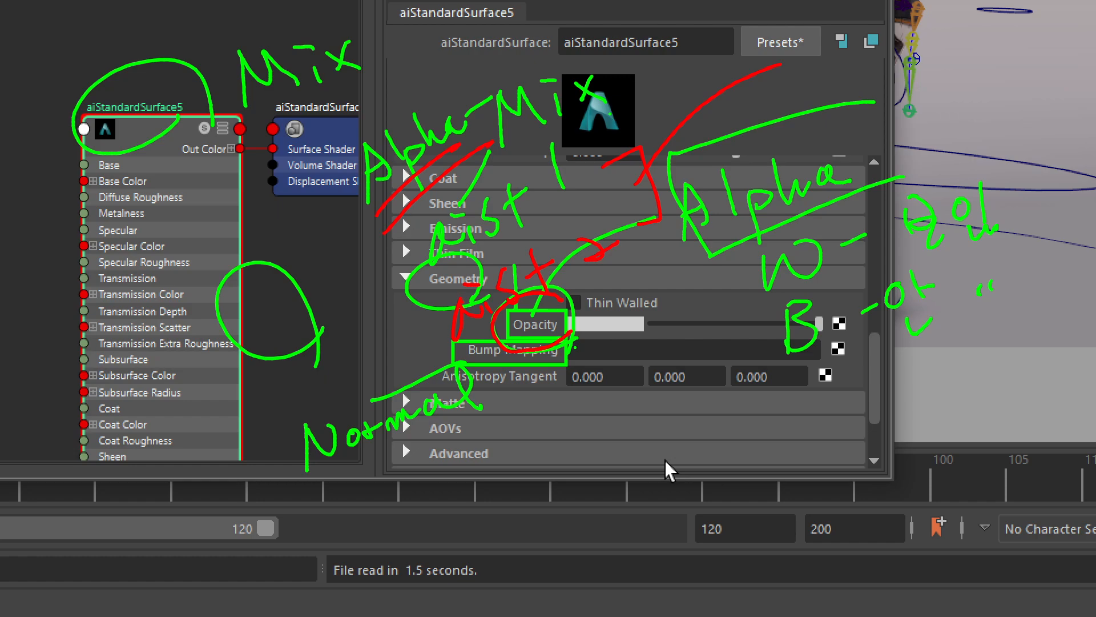
key(Escape)
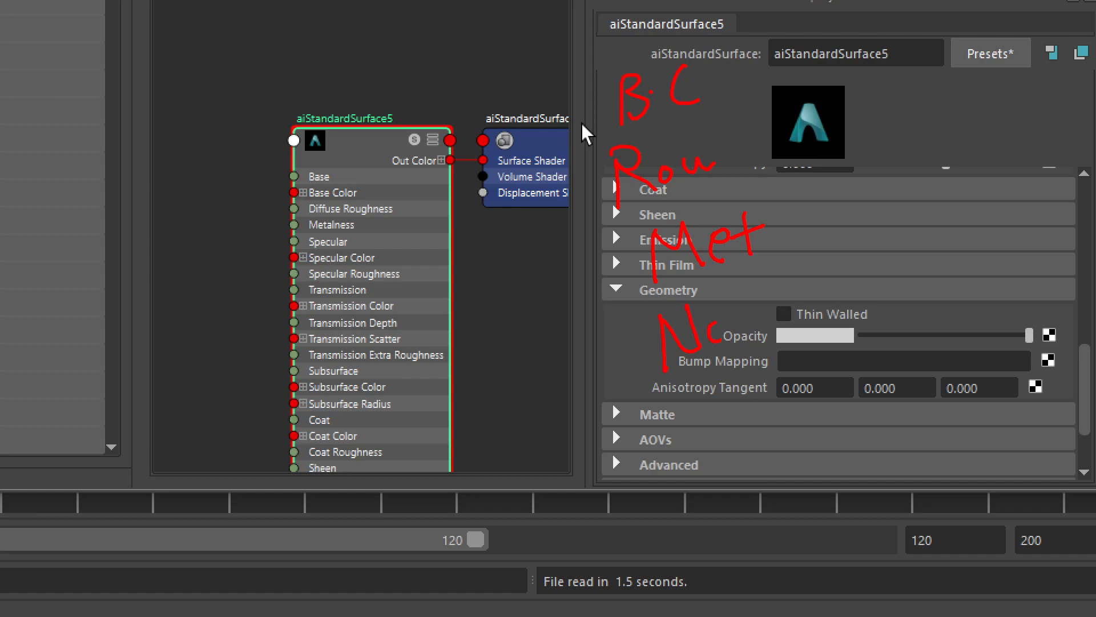
mouse_move(720, 342)
mouse_down()
mouse_move(809, 284)
mouse_move(850, 237)
mouse_move(875, 281)
mouse_up()
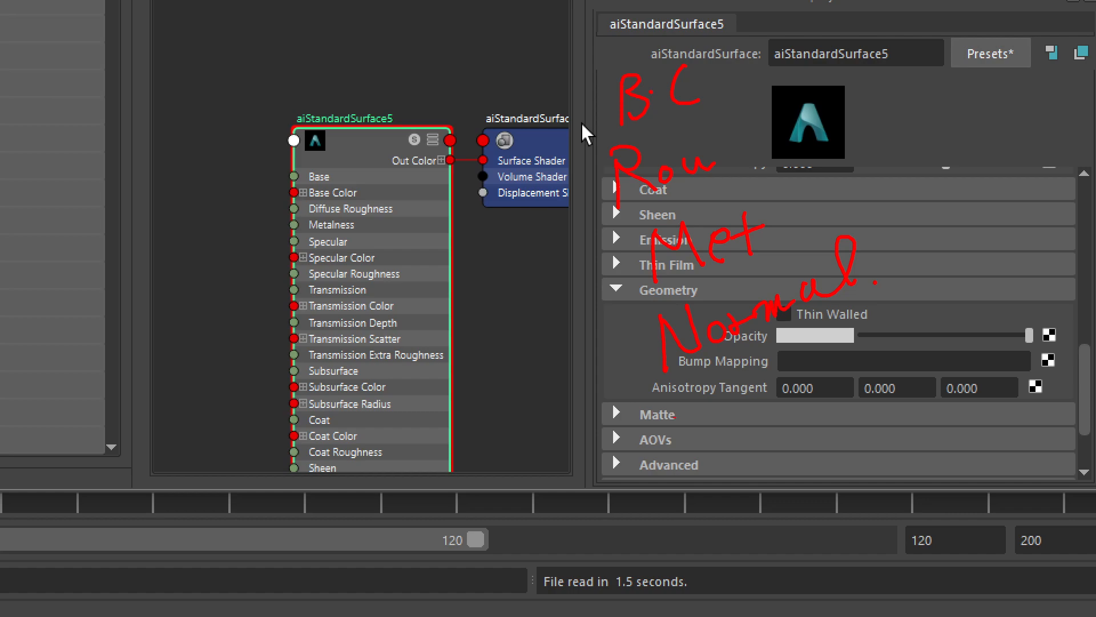
mouse_move(683, 402)
mouse_down()
mouse_move(682, 459)
mouse_move(738, 411)
mouse_move(765, 402)
mouse_move(762, 417)
mouse_up()
drag(789, 387, 777, 413)
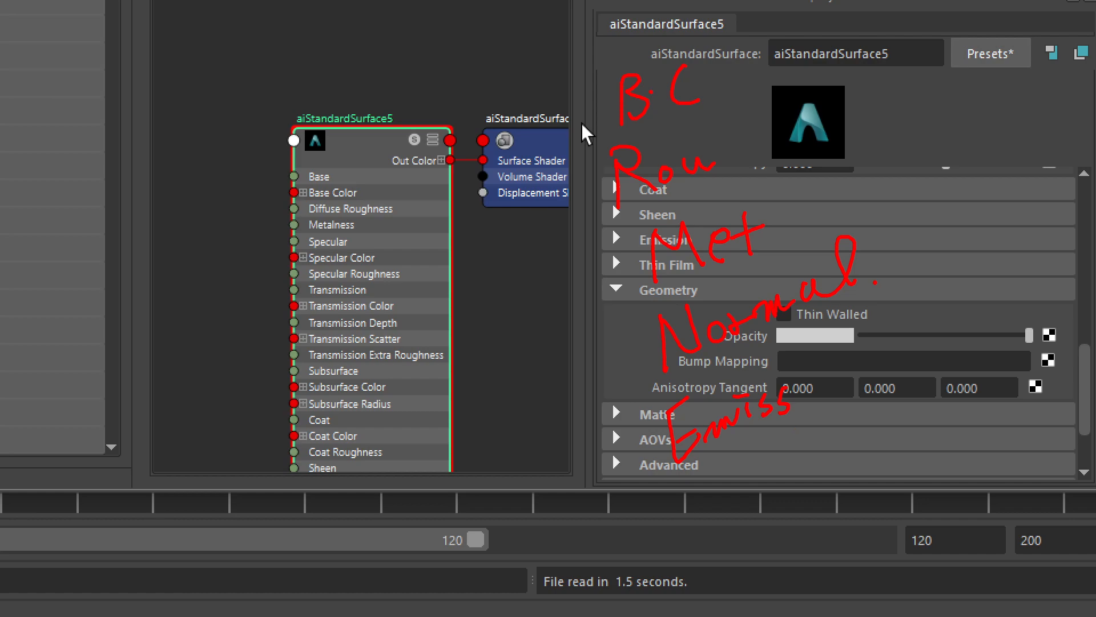
mouse_move(948, 414)
mouse_down()
mouse_move(588, 594)
mouse_move(506, 217)
mouse_move(645, 23)
mouse_move(951, 343)
mouse_move(977, 453)
mouse_up()
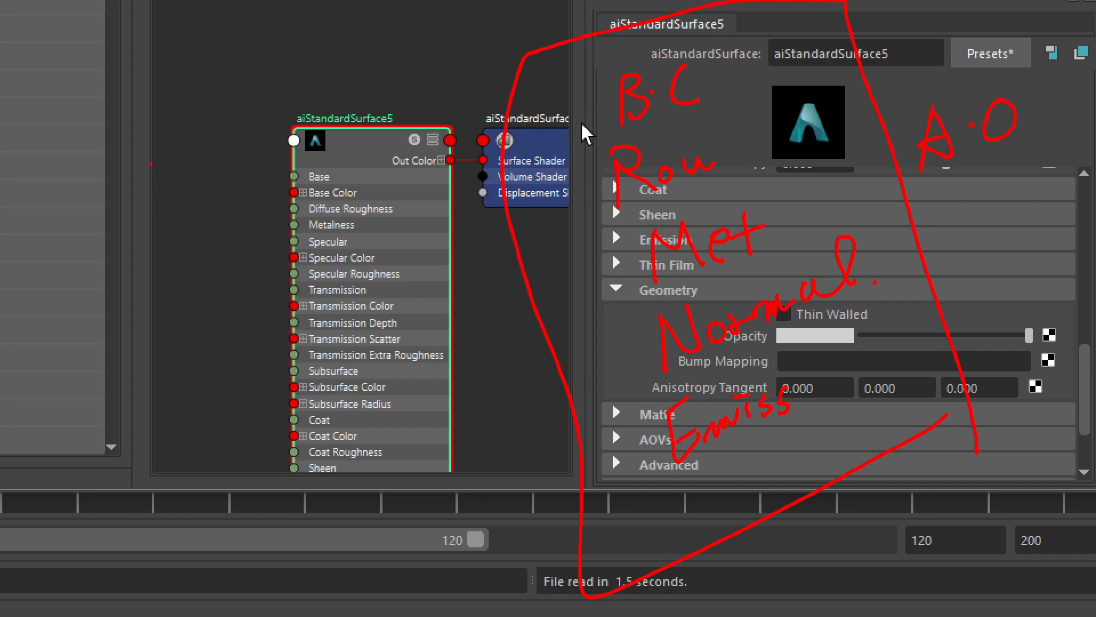
drag(156, 92, 175, 313)
mouse_move(157, 99)
mouse_down()
mouse_move(181, 88)
mouse_move(351, 320)
mouse_move(165, 352)
mouse_up()
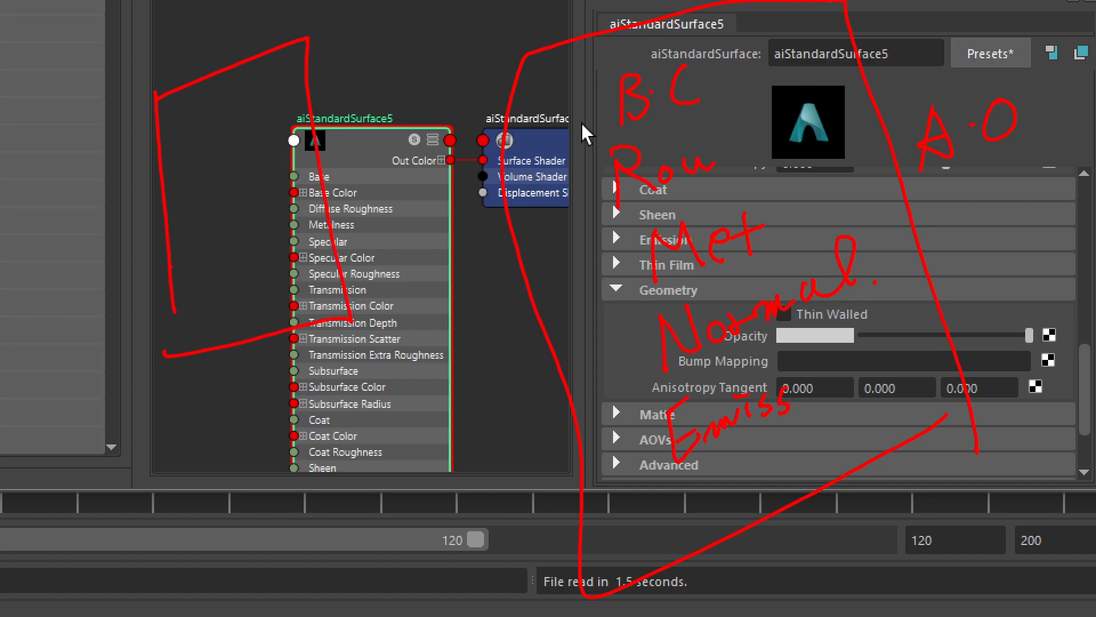
mouse_move(129, 187)
mouse_down()
mouse_move(334, 96)
mouse_move(72, 326)
mouse_up()
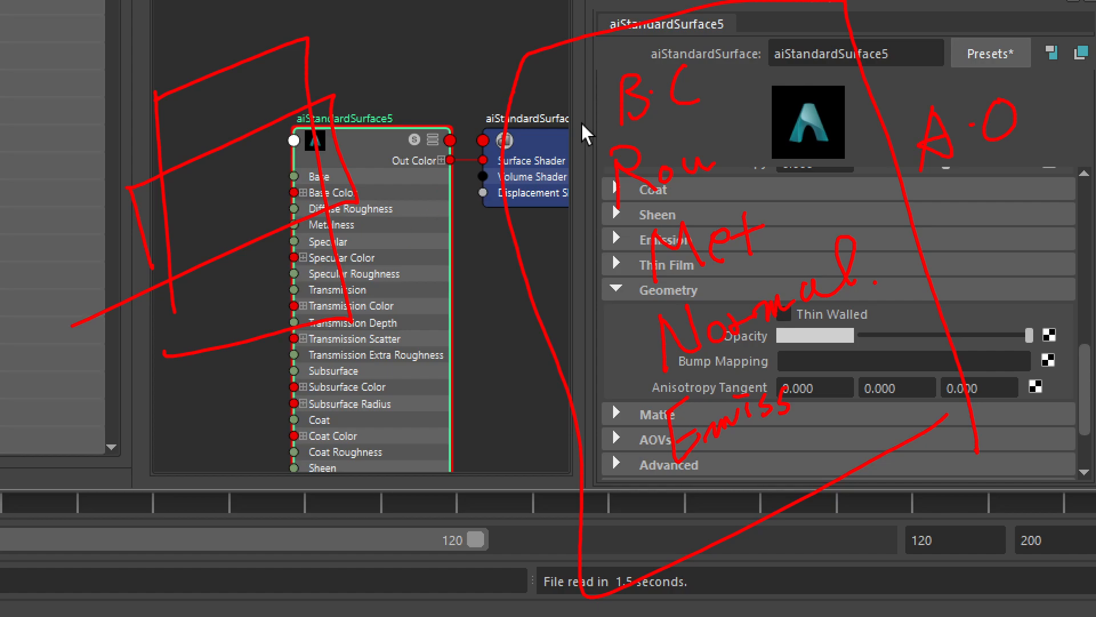
mouse_move(324, 70)
mouse_down()
mouse_move(383, 37)
mouse_move(376, 131)
mouse_up()
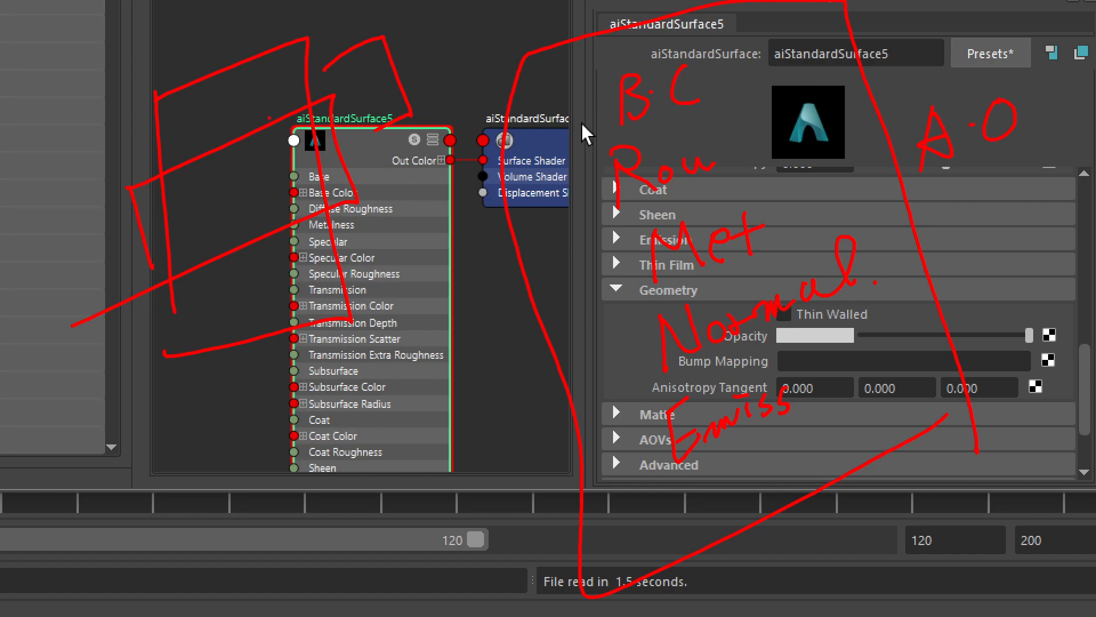
drag(236, 85, 244, 120)
mouse_move(219, 182)
mouse_down()
mouse_move(228, 229)
mouse_move(266, 188)
mouse_move(226, 192)
mouse_move(230, 214)
mouse_up()
key(ctrl+z)
key(ctrl+z)
drag(229, 175, 236, 229)
mouse_move(232, 172)
mouse_down()
mouse_move(250, 182)
mouse_move(244, 226)
mouse_up()
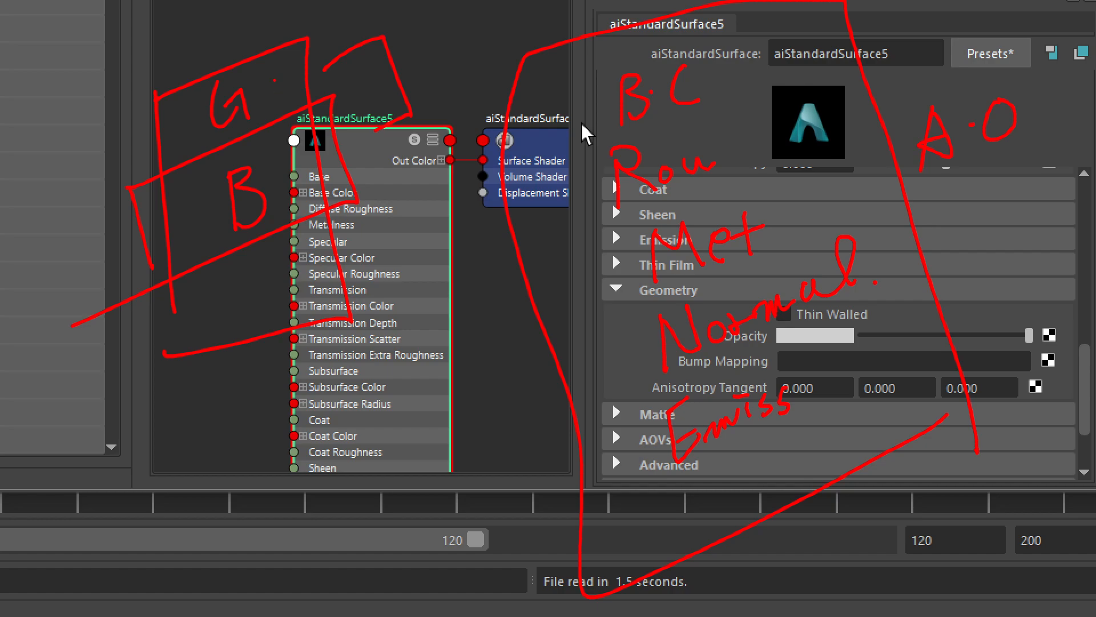
drag(274, 76, 298, 47)
drag(184, 406, 196, 462)
mouse_move(195, 435)
mouse_down()
mouse_move(212, 420)
mouse_move(231, 453)
mouse_up()
mouse_move(244, 429)
mouse_down()
mouse_move(249, 412)
mouse_move(267, 437)
mouse_up()
drag(268, 394, 285, 394)
drag(283, 418, 288, 429)
drag(314, 393, 309, 436)
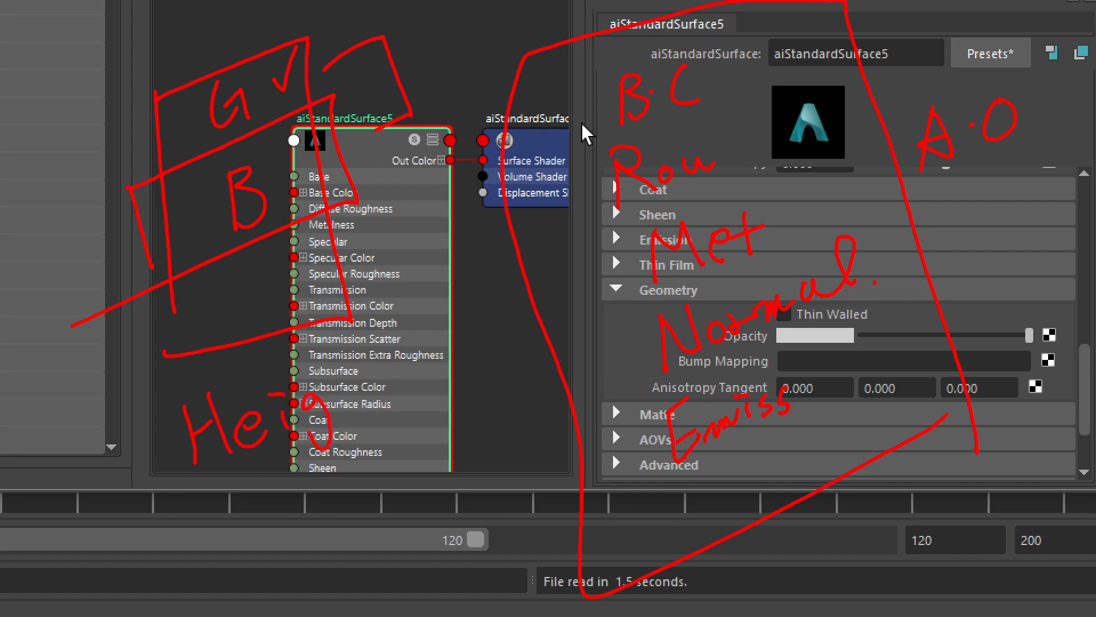
mouse_move(330, 357)
mouse_down()
mouse_move(360, 397)
mouse_move(396, 360)
mouse_up()
drag(377, 353, 385, 395)
drag(342, 500, 351, 545)
mouse_move(340, 482)
mouse_down()
mouse_move(355, 509)
mouse_move(390, 512)
mouse_move(354, 545)
mouse_up()
click(422, 473)
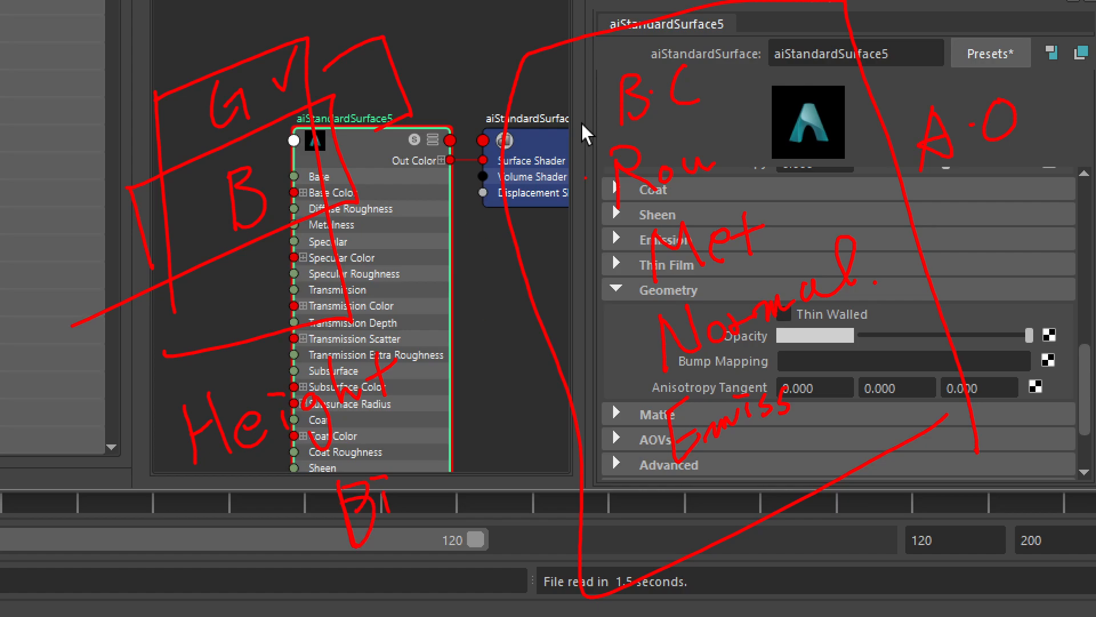
mouse_move(597, 178)
mouse_down()
mouse_move(472, 191)
mouse_move(550, 214)
mouse_move(597, 177)
mouse_up()
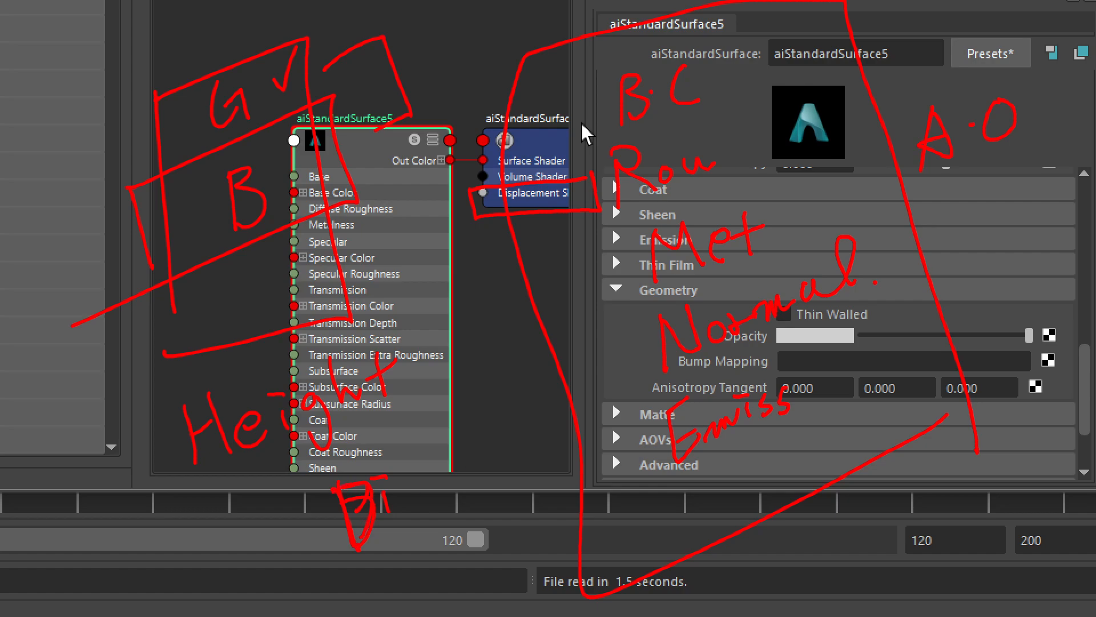
drag(432, 491, 406, 506)
mouse_move(439, 461)
mouse_down()
mouse_move(457, 511)
mouse_move(452, 474)
mouse_up()
click(503, 441)
mouse_move(464, 421)
mouse_down()
mouse_move(489, 467)
mouse_move(516, 460)
mouse_up()
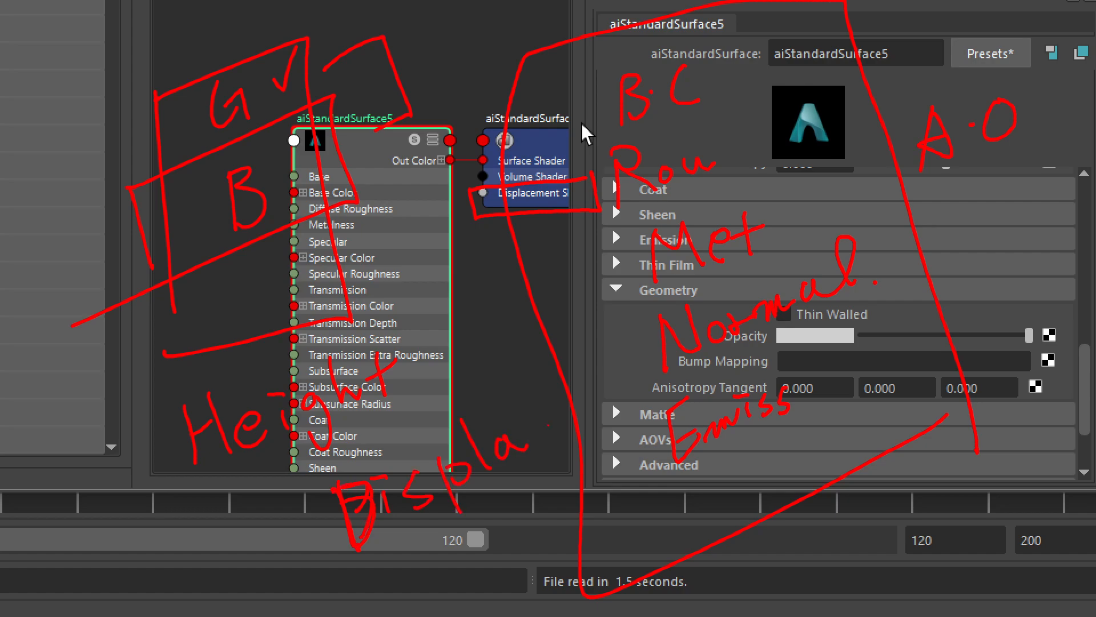
mouse_move(553, 418)
mouse_down()
mouse_move(554, 444)
mouse_move(585, 427)
mouse_up()
mouse_move(29, 453)
mouse_down()
mouse_move(101, 409)
mouse_move(373, 306)
mouse_up()
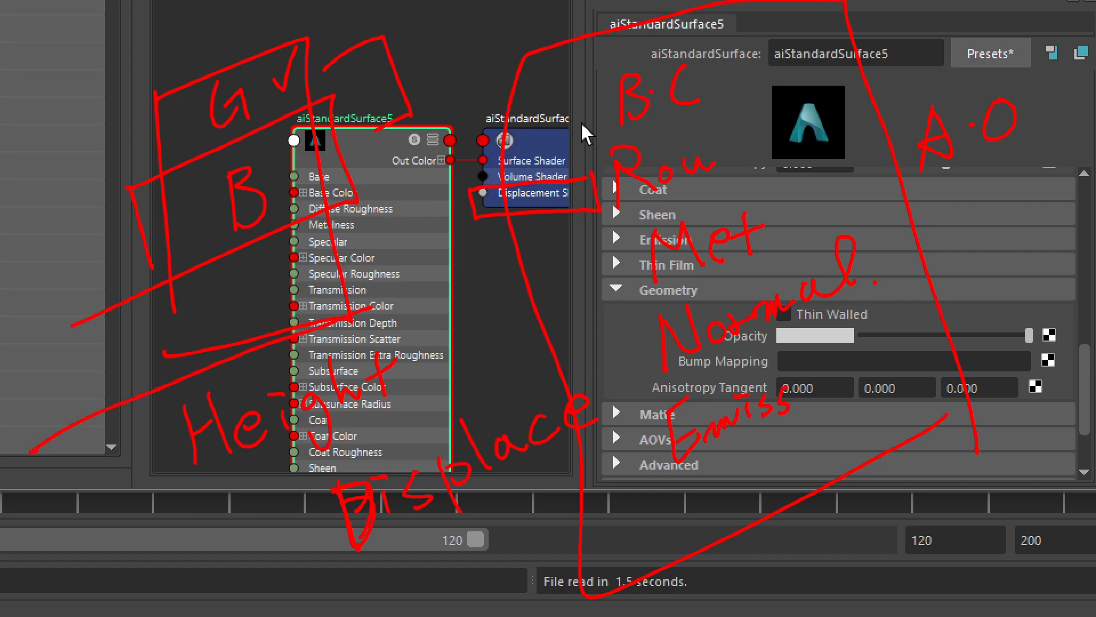
mouse_move(38, 440)
mouse_down()
mouse_move(41, 419)
mouse_move(81, 379)
mouse_move(208, 355)
mouse_move(225, 337)
mouse_up()
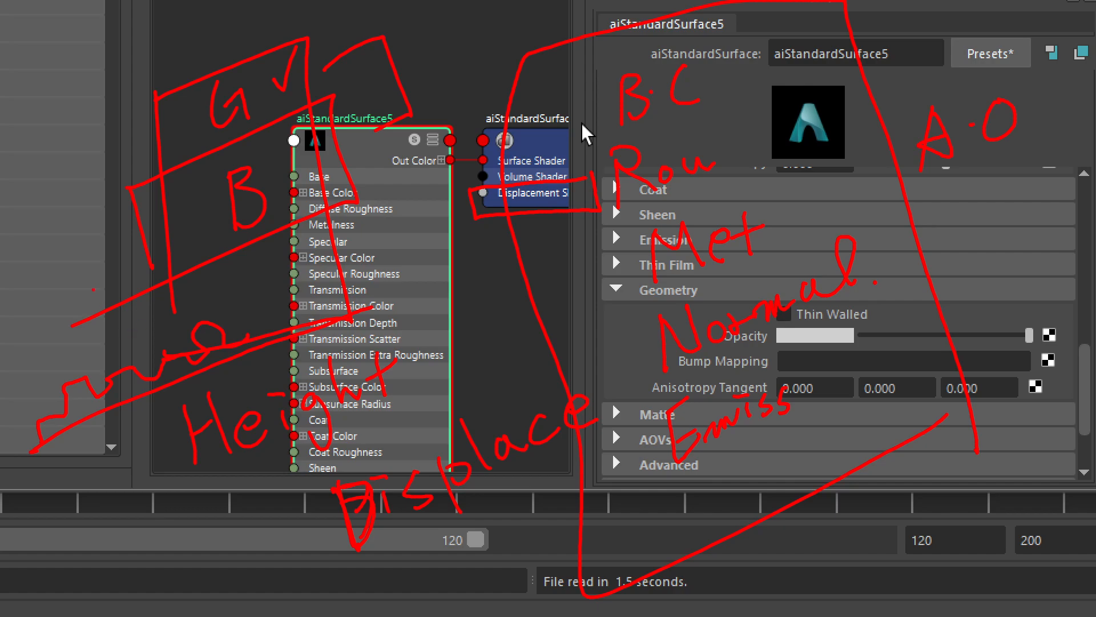
drag(100, 276, 91, 368)
drag(55, 298, 137, 356)
mouse_move(494, 66)
mouse_down()
mouse_move(516, 80)
mouse_move(506, 73)
mouse_up()
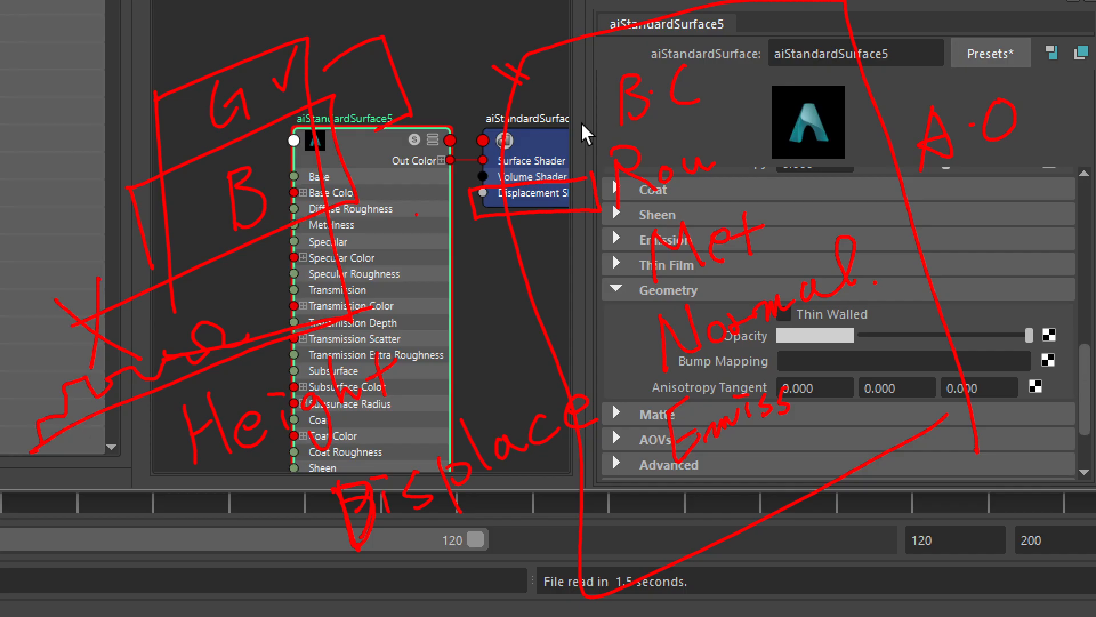
key(Escape)
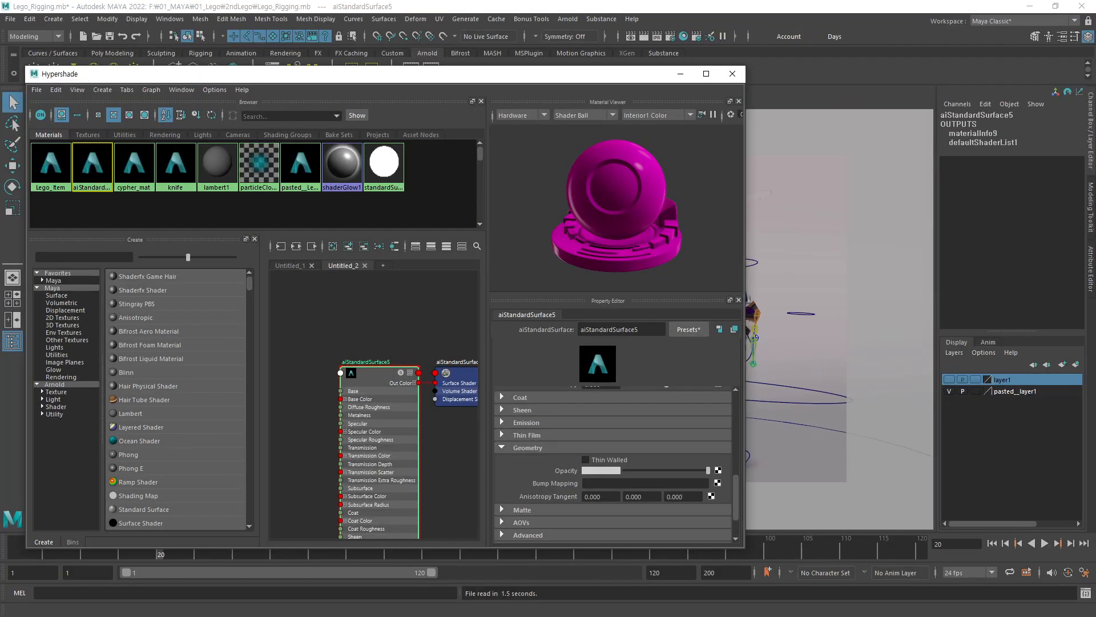